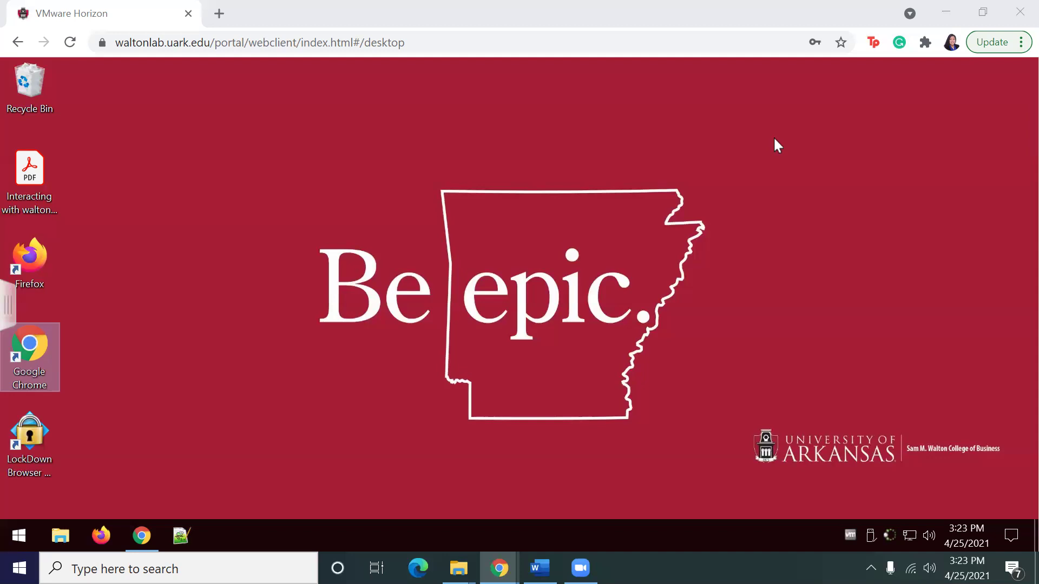
Launch Excel with blank workbook Book1 and open the Get Data From Database options.
click(18, 534)
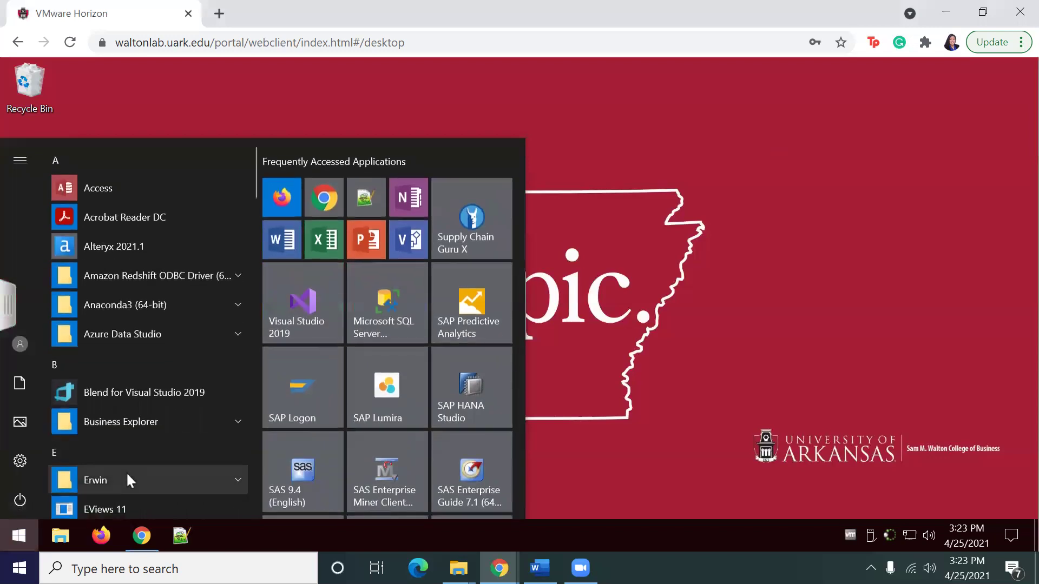
scroll(119, 446, down, 4)
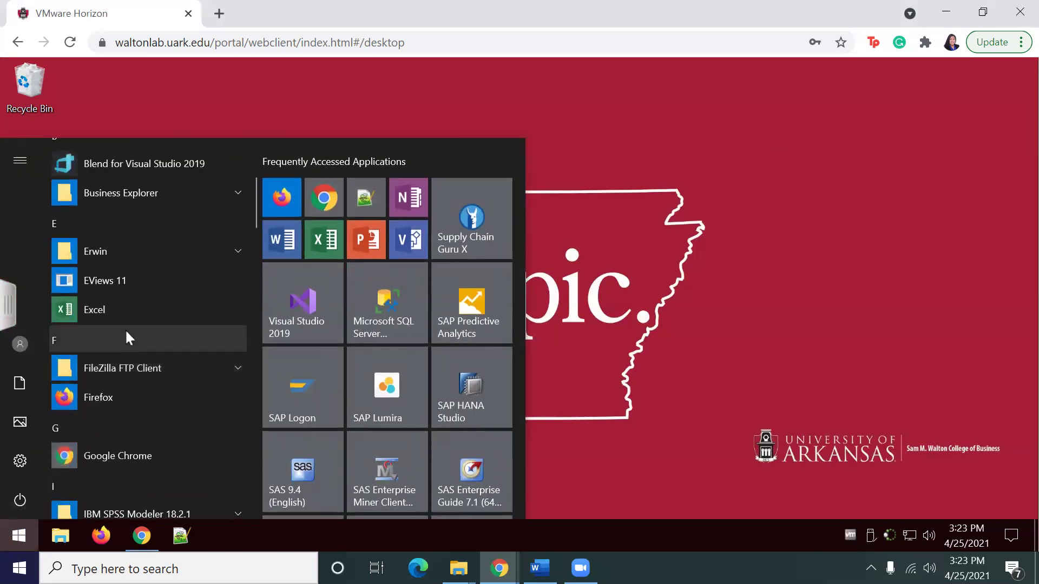
click(112, 309)
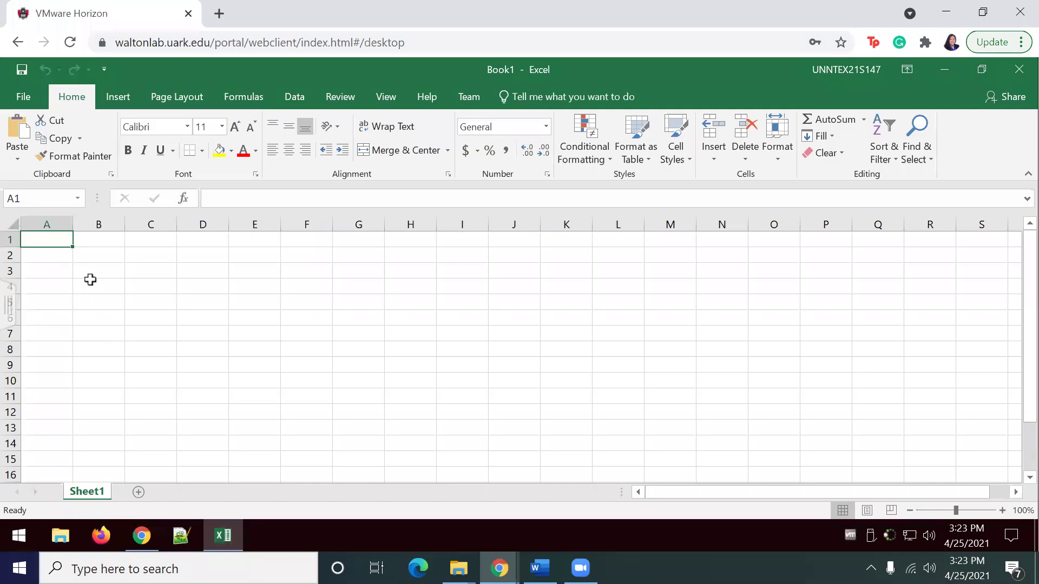
click(295, 98)
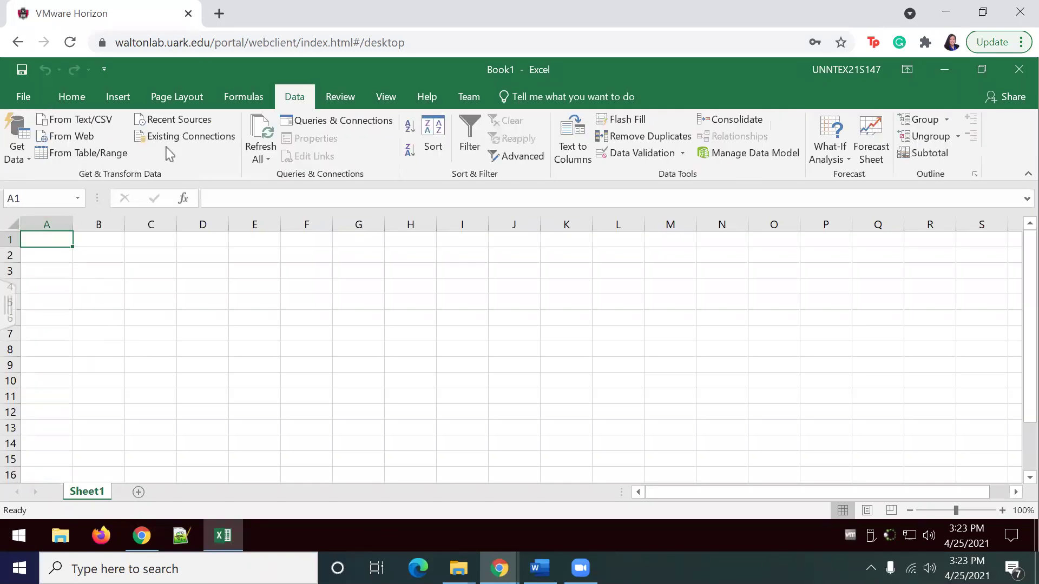
click(16, 154)
Enter server essql1.wakton.uark.edu, database WCOB-DILLARDS and a sales-by-year-month-state SQL statement.
mouse_move(76, 232)
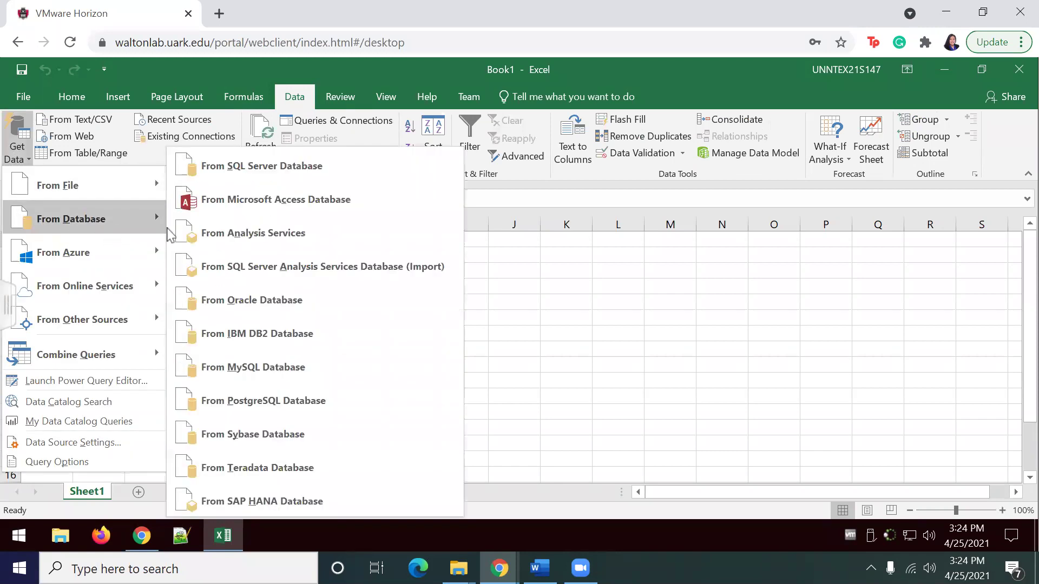
click(239, 167)
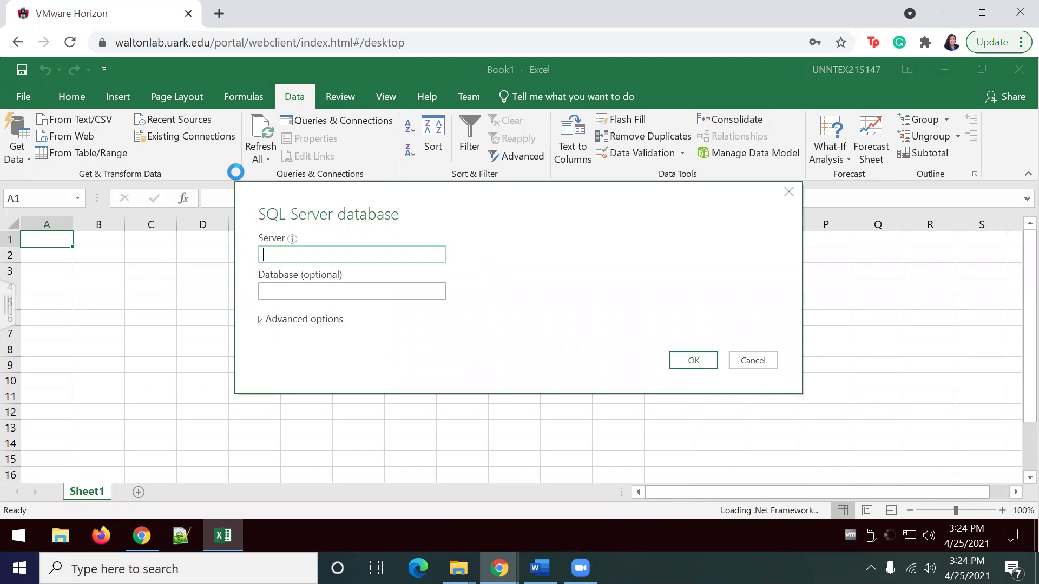
click(304, 320)
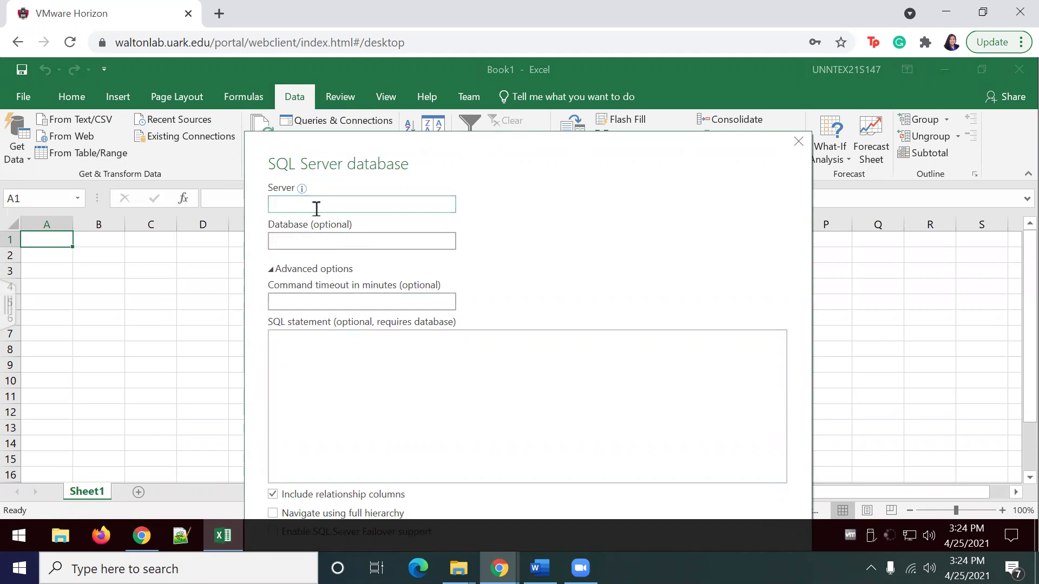
click(283, 352)
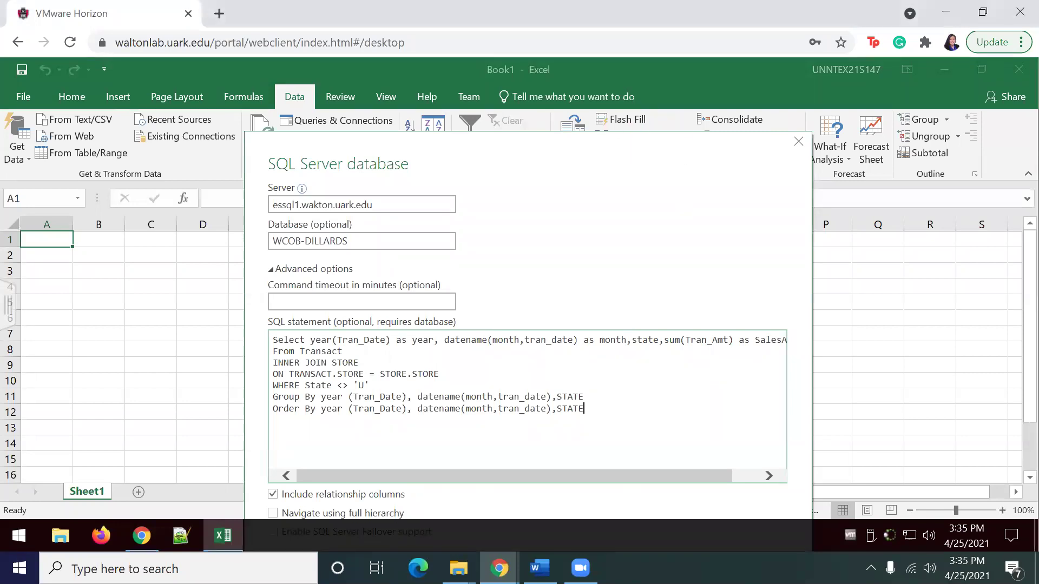
drag(629, 159, 585, 85)
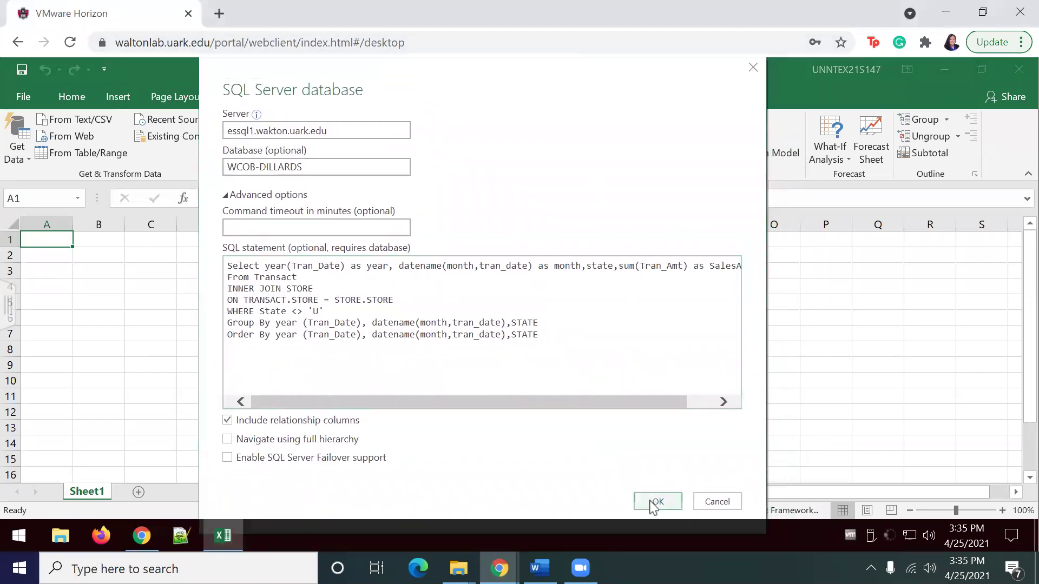
Submit the connection with Windows credentials and, after it fails, return to edit the settings.
click(656, 501)
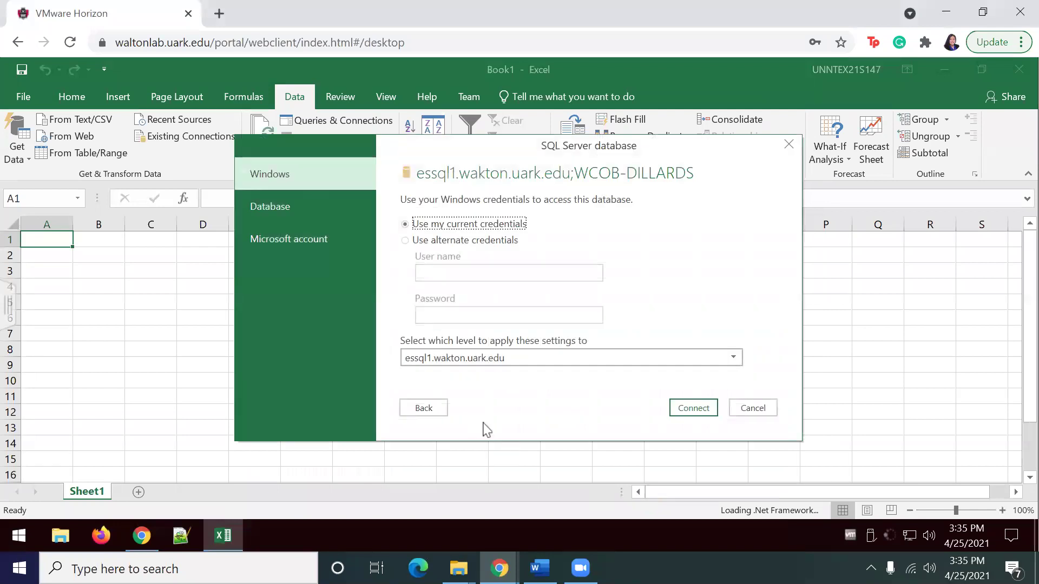
click(697, 413)
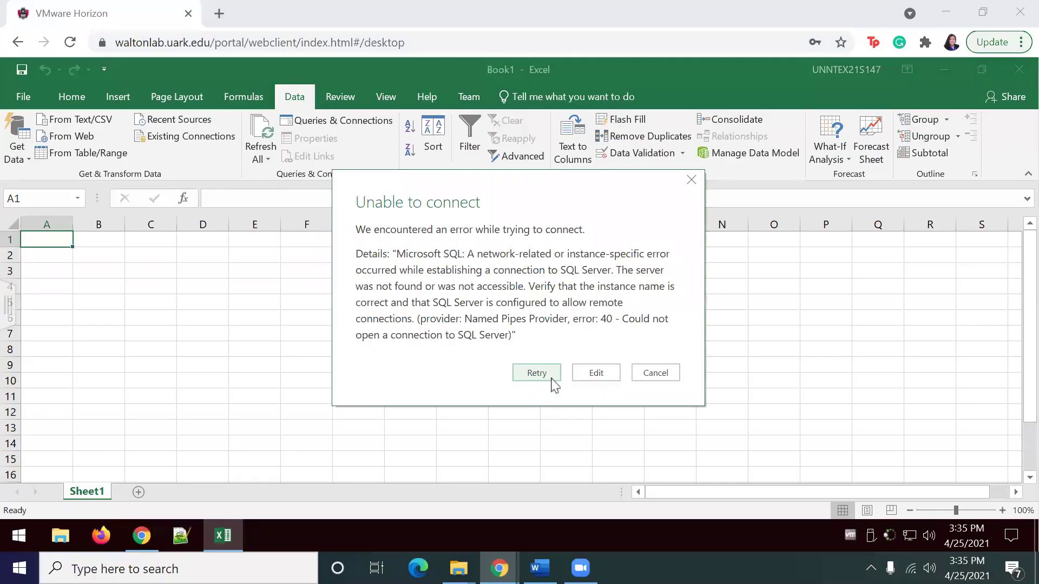
click(579, 378)
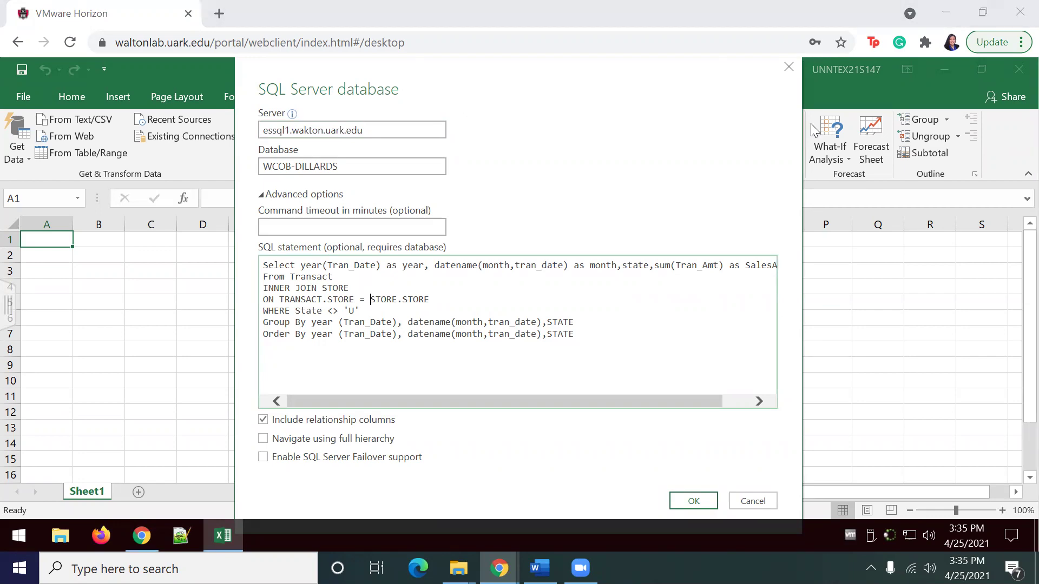
Correct the table name in the SQL statement from Transact to TRANSACT.
key(BackSpace)
key(BackSpace)
key(BackSpace)
key(BackSpace)
key(BackSpace)
key(BackSpace)
key(BackSpace)
text(RANSACT)
click(345, 277)
drag(345, 277, 289, 277)
click(535, 471)
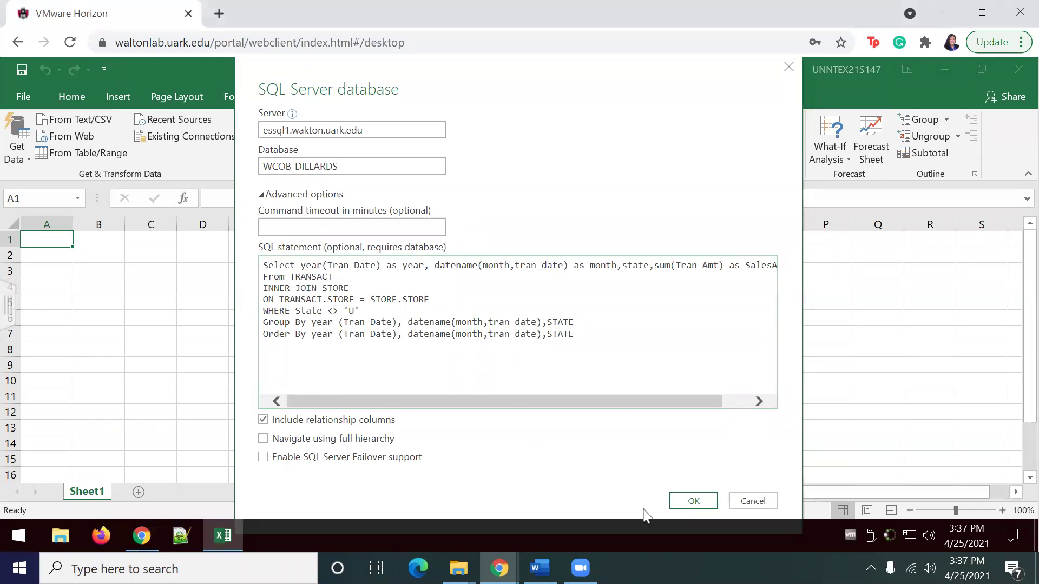
Resubmit the corrected query and load its 986 rows as table Query1 on Sheet2.
click(691, 502)
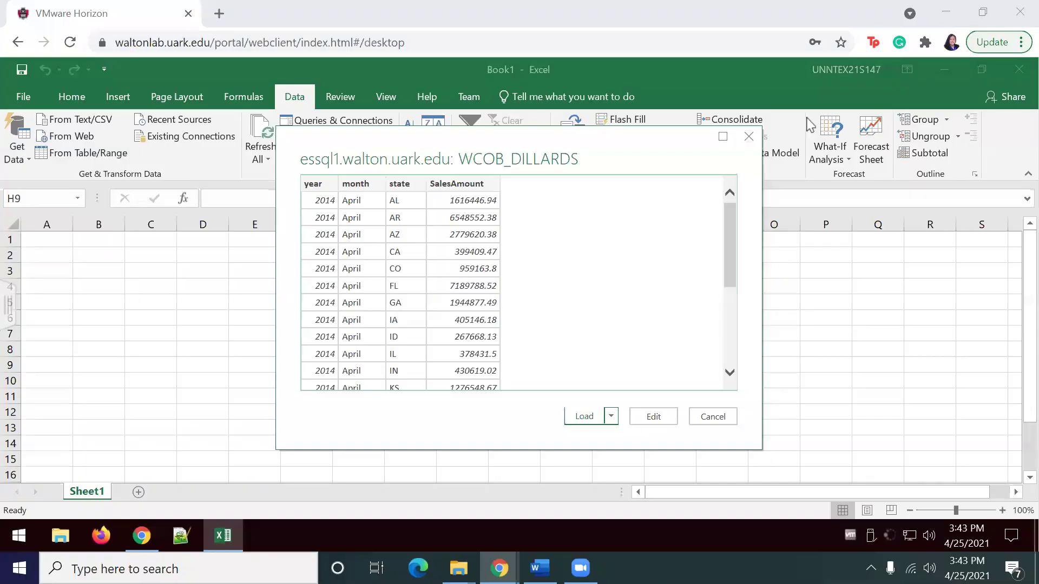
click(584, 416)
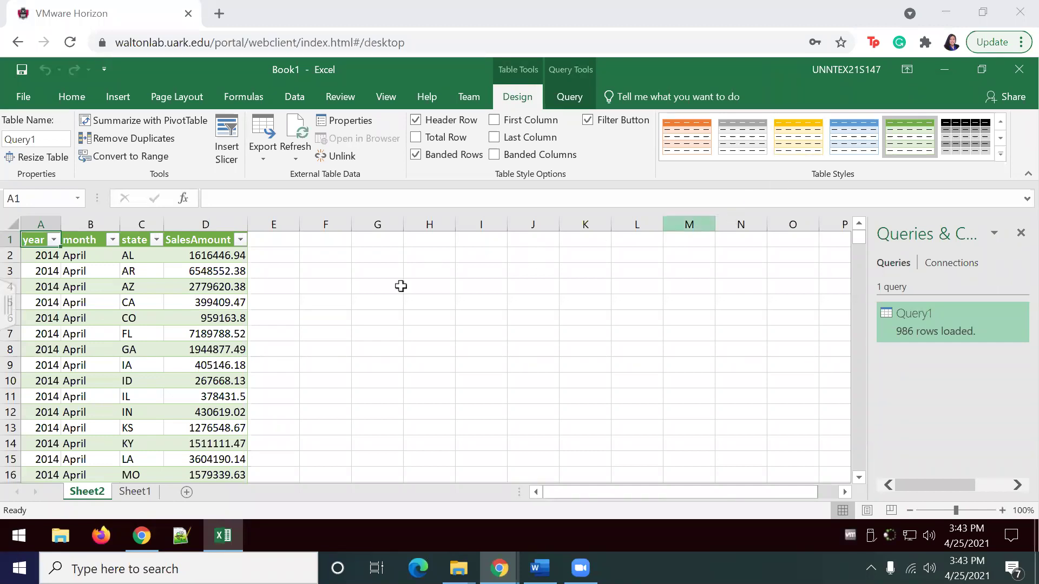
Add the headers 'State Tax Rate' in E1 and 'State Tax Owed' in F1.
click(278, 251)
drag(278, 248, 277, 244)
text(sTA)
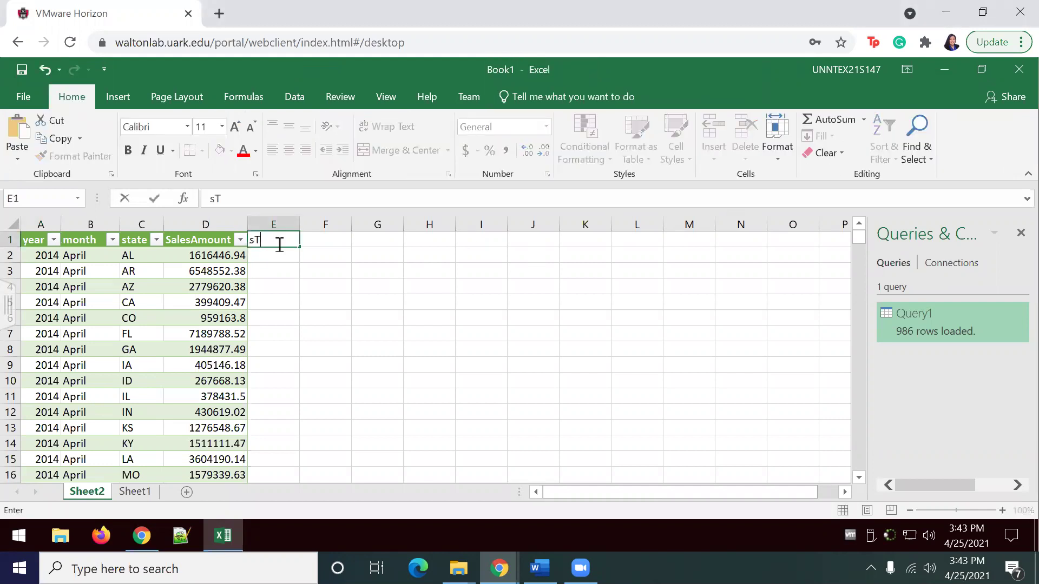
key(BackSpace)
key(BackSpace)
key(BackSpace)
text(State Tax Rate)
key(Tab)
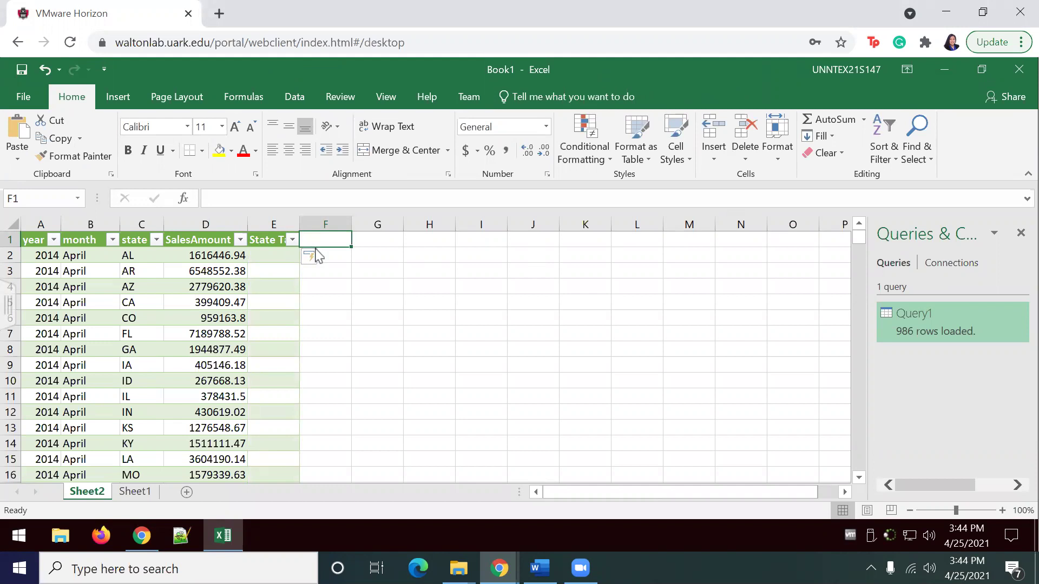
text(State Ta)
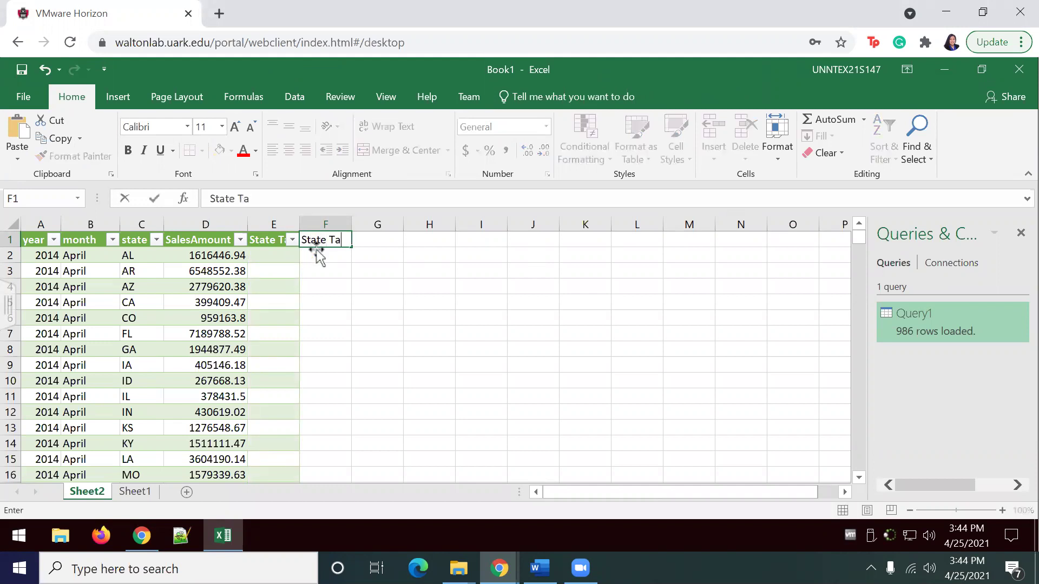
text(x Oawe)
key(BackSpace)
key(BackSpace)
key(BackSpace)
text(ed)
key(BackSpace)
key(BackSpace)
text(wed)
click(345, 282)
AutoFit columns E and F to the width of their headers.
click(289, 222)
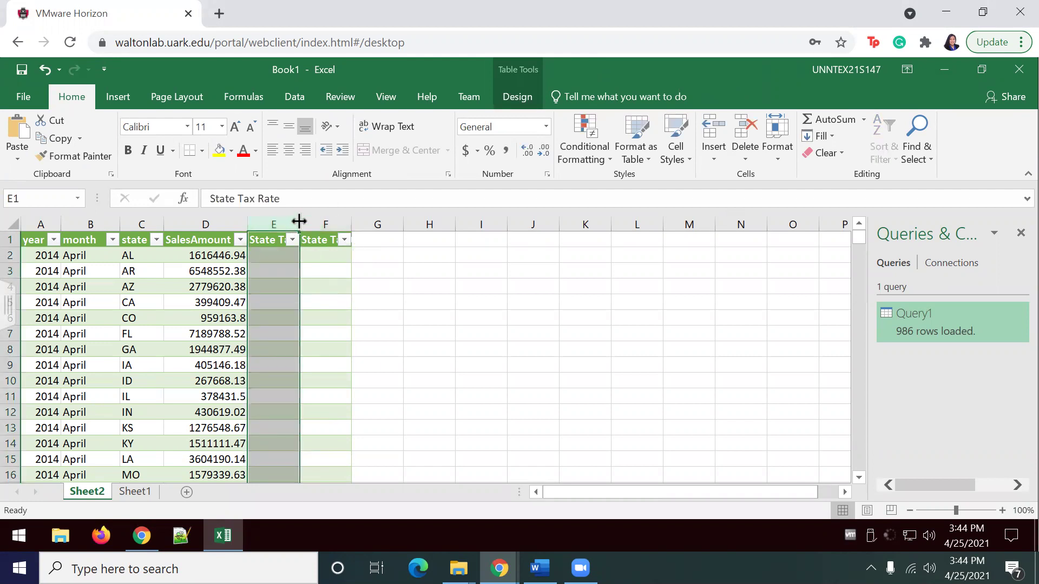
double_click(298, 225)
click(377, 221)
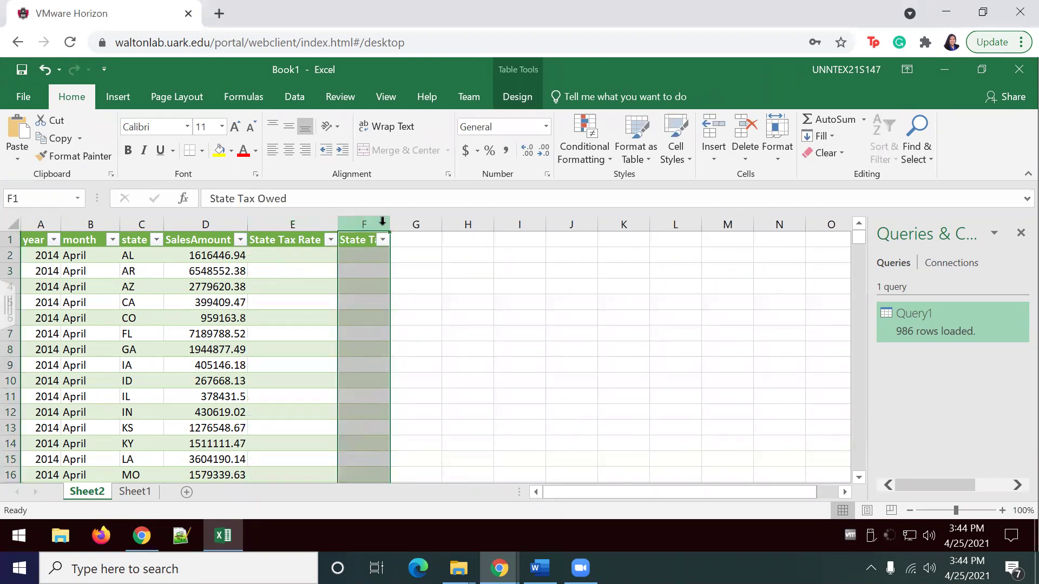
double_click(389, 225)
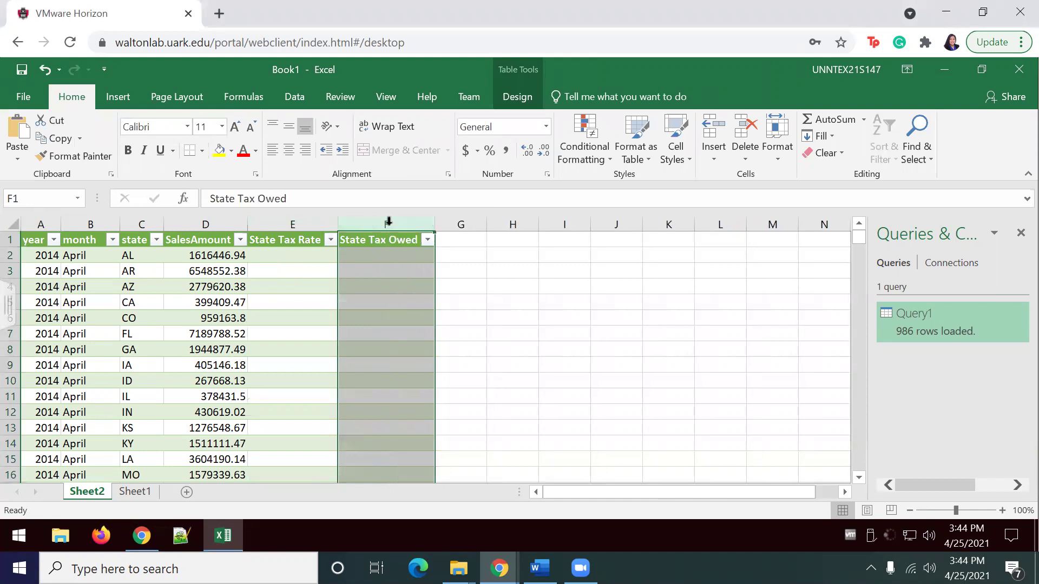
click(466, 370)
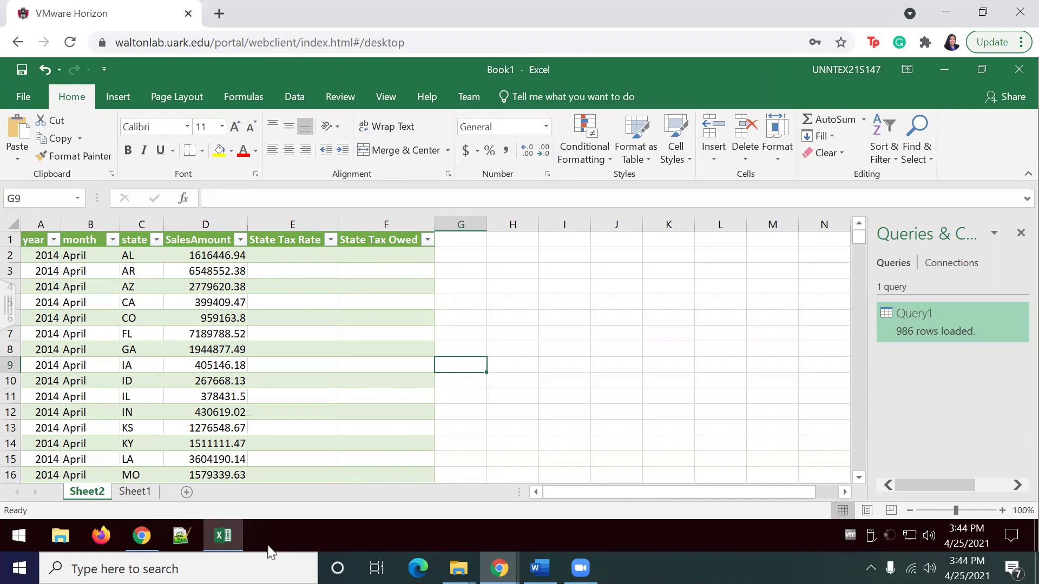
Find and open Ch_9_State_SalesTax.xlsx in File Explorer after browsing Documents and Downloads.
click(222, 539)
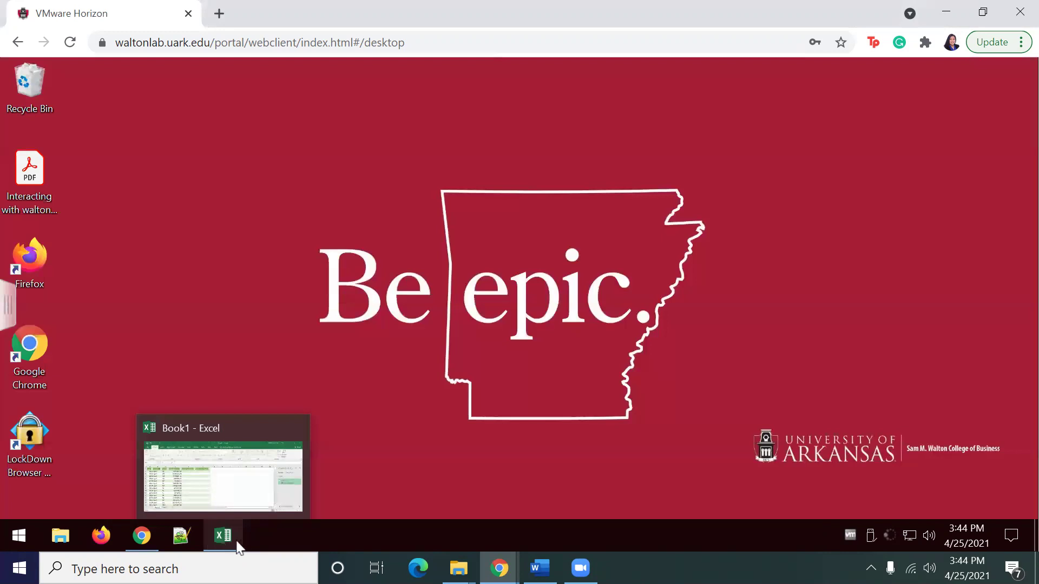
click(241, 544)
click(60, 535)
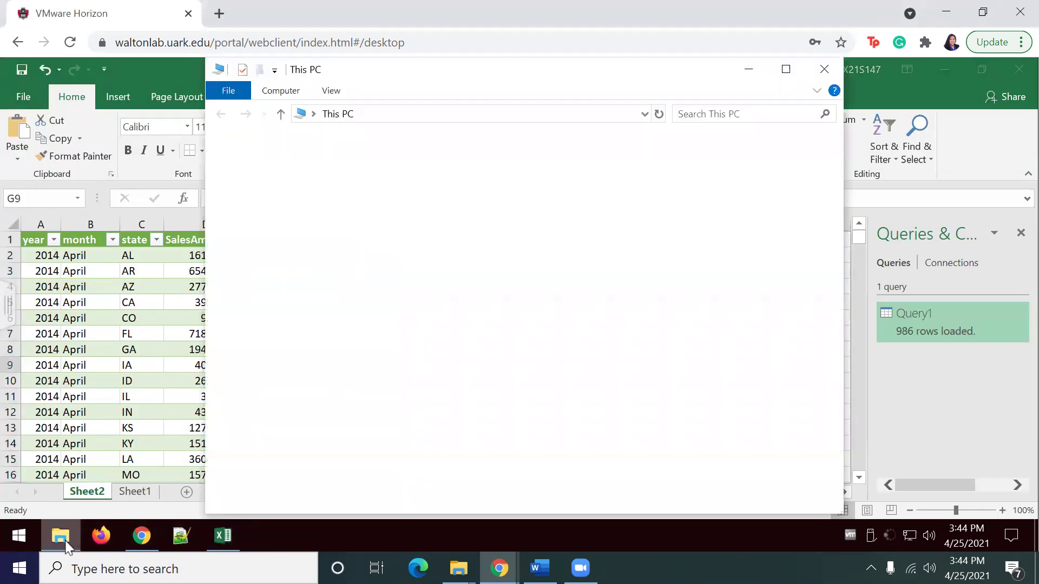
click(284, 210)
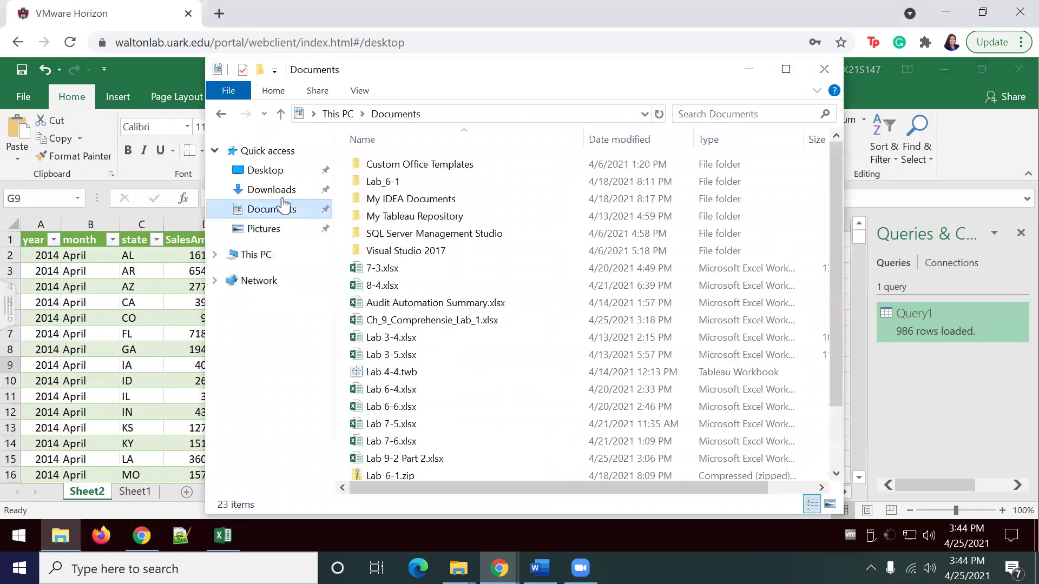
click(281, 195)
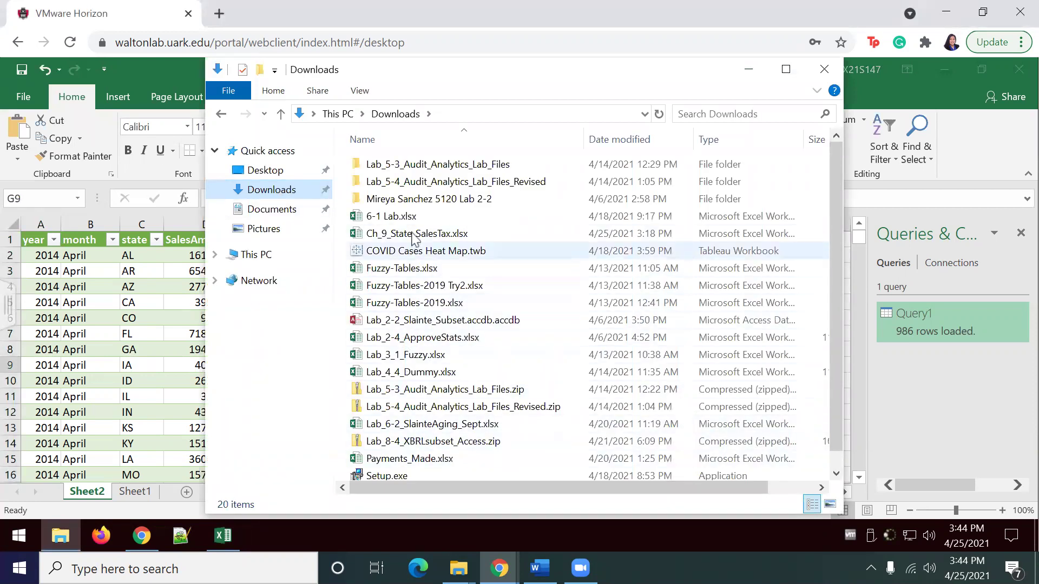
scroll(413, 222, down, 1)
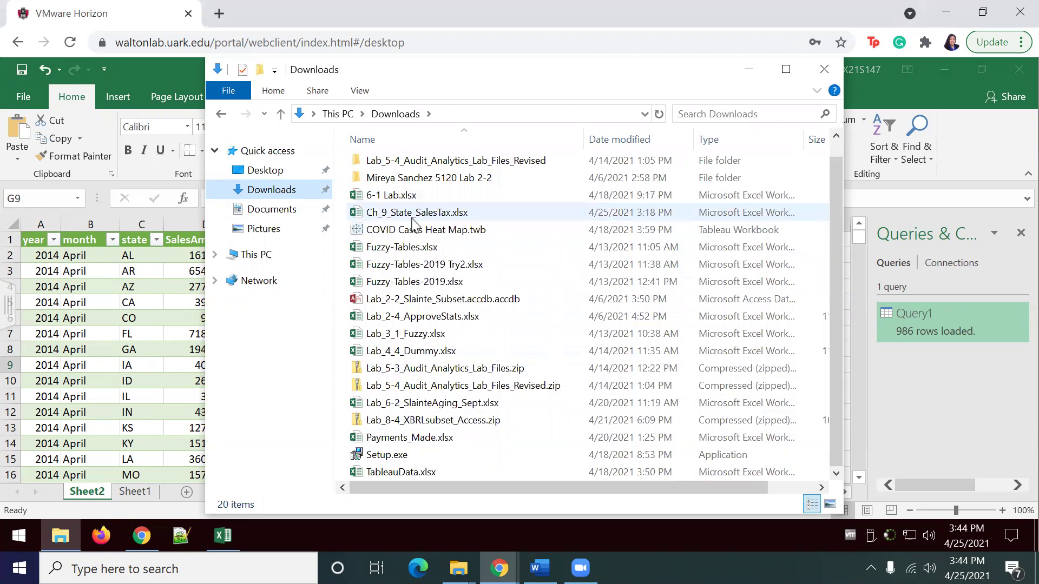
scroll(412, 222, up, 1)
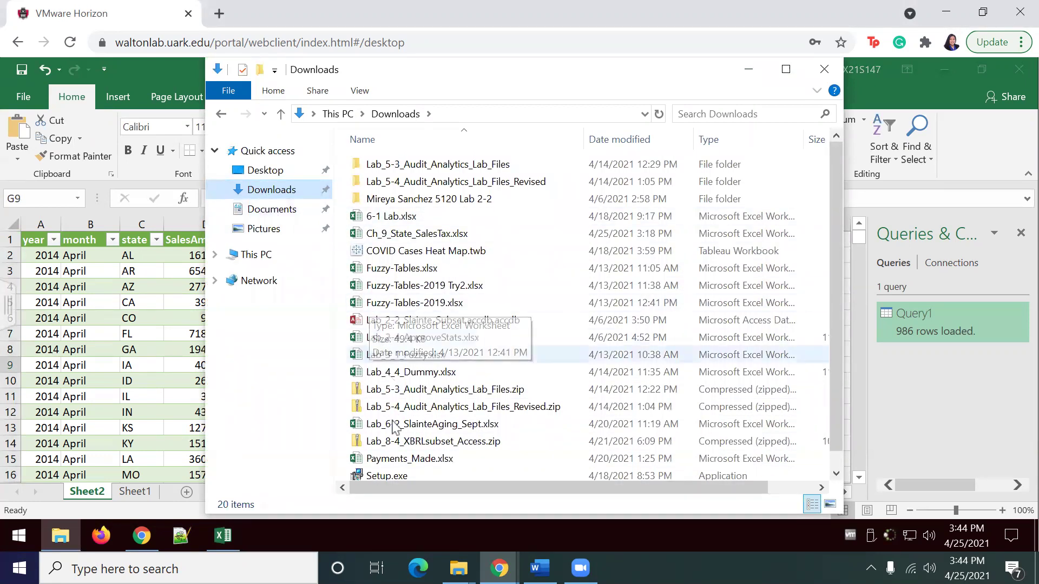
click(271, 216)
scroll(416, 406, down, 2)
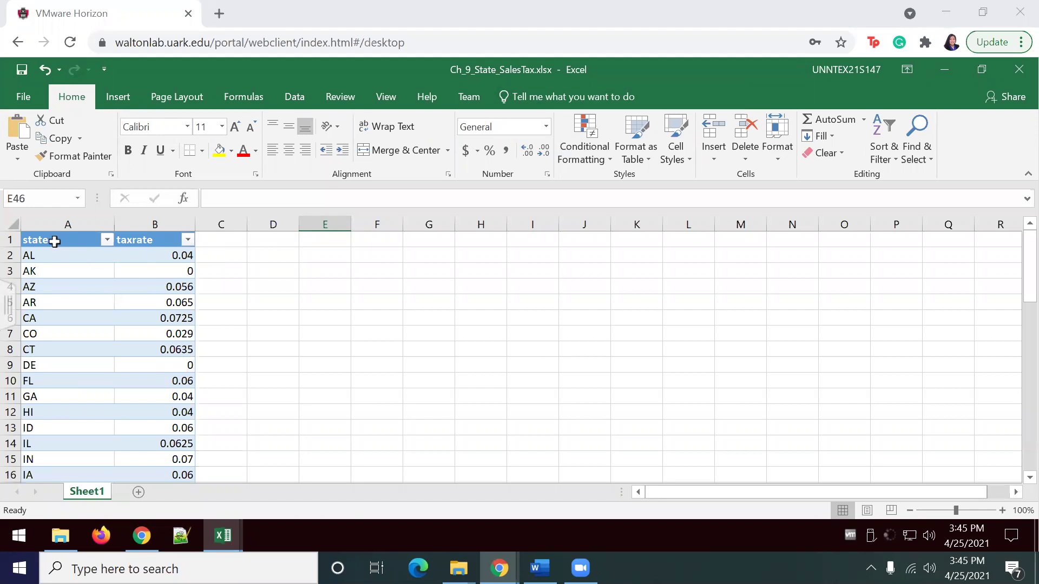
Copy the state and taxrate table A1:B53 from Ch_9_State_SalesTax.
click(54, 240)
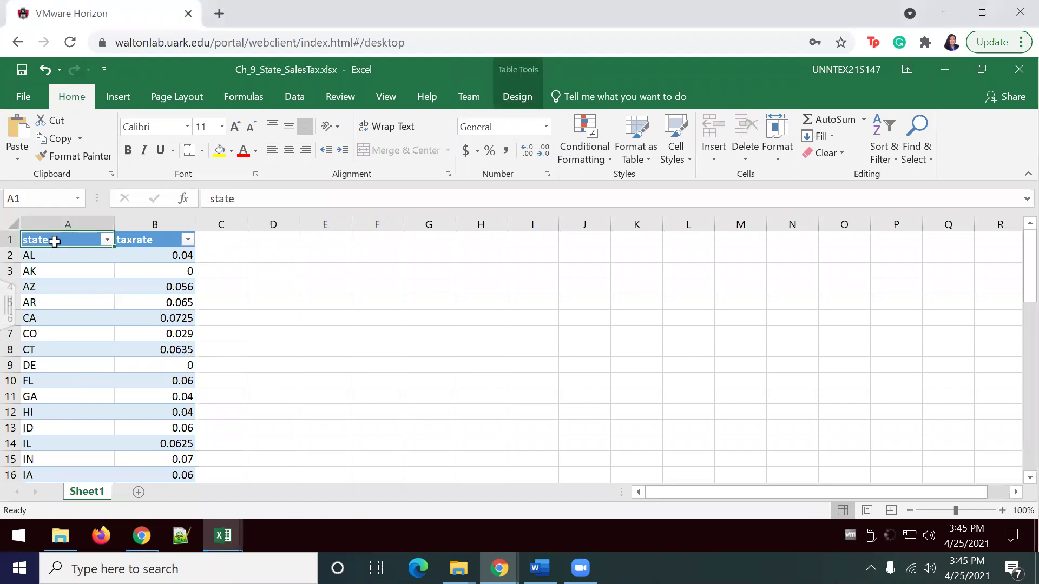
key(ctrl+shift+Down)
key(ctrl+shift+Right)
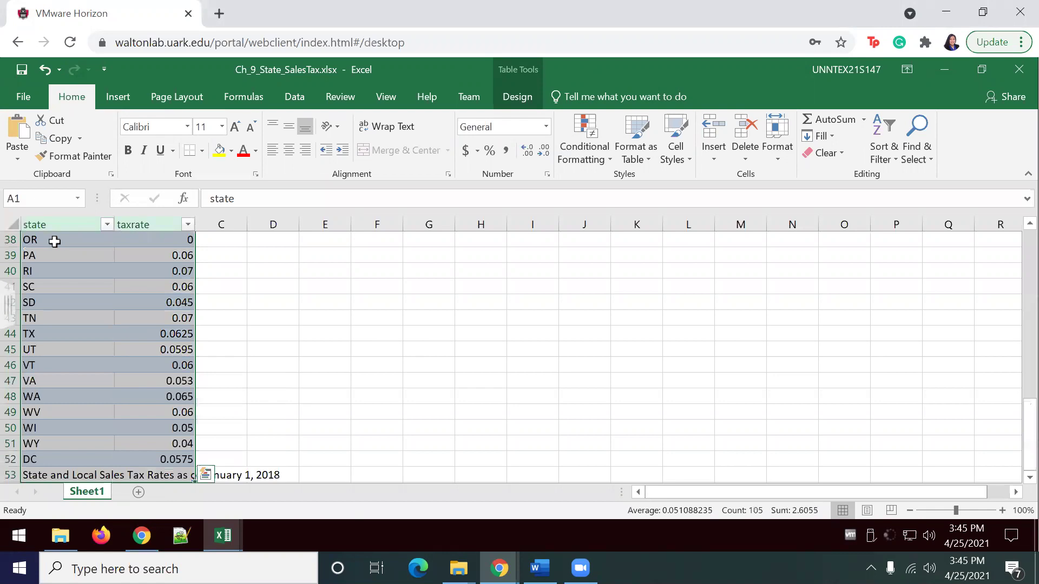
key(ctrl+c)
Paste the table at H1 in Book1's Sheet2 and sort the sales rows by state A to Z.
mouse_move(222, 535)
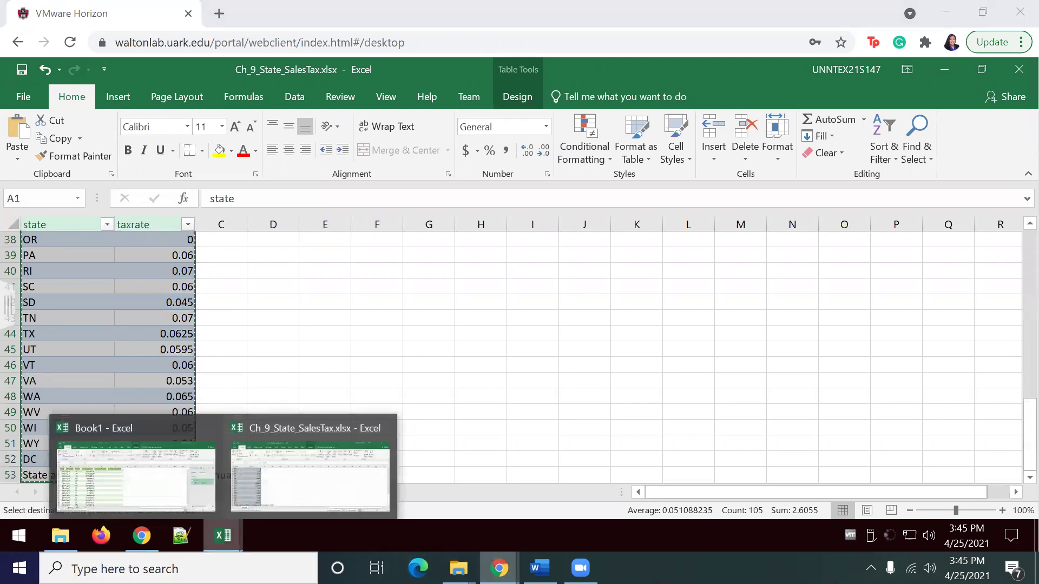
click(656, 362)
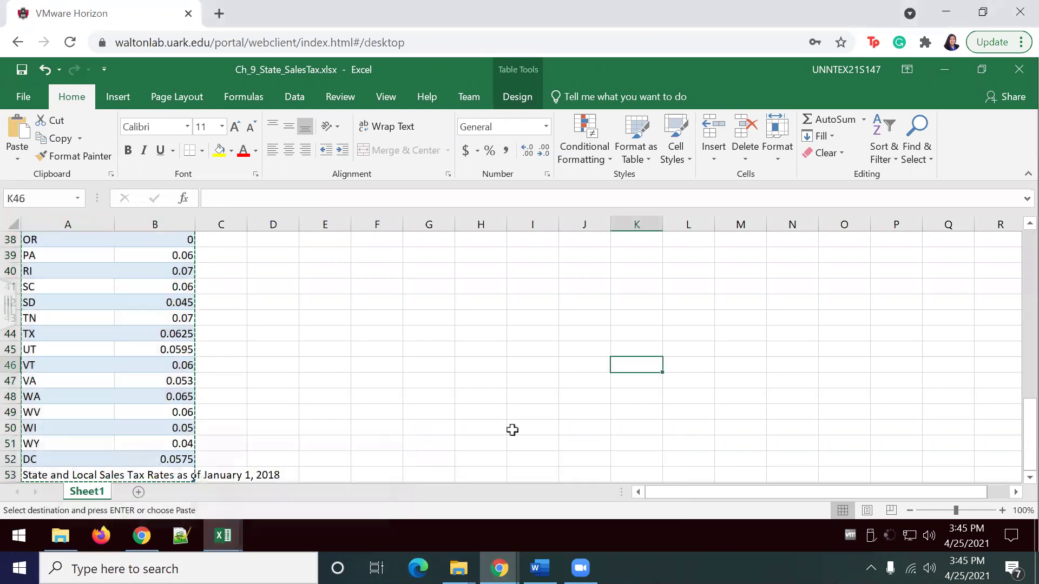
click(223, 536)
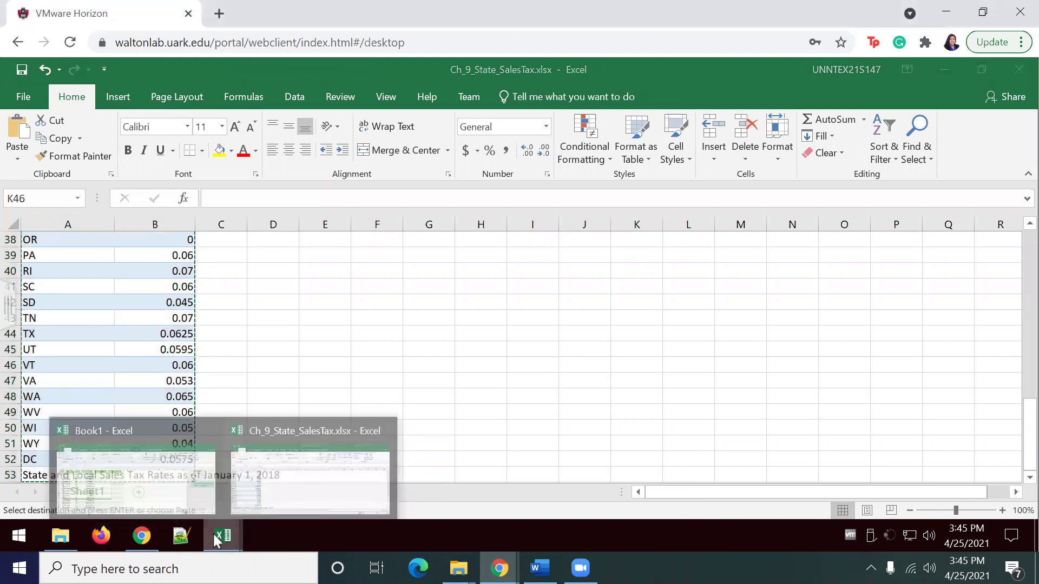
click(160, 459)
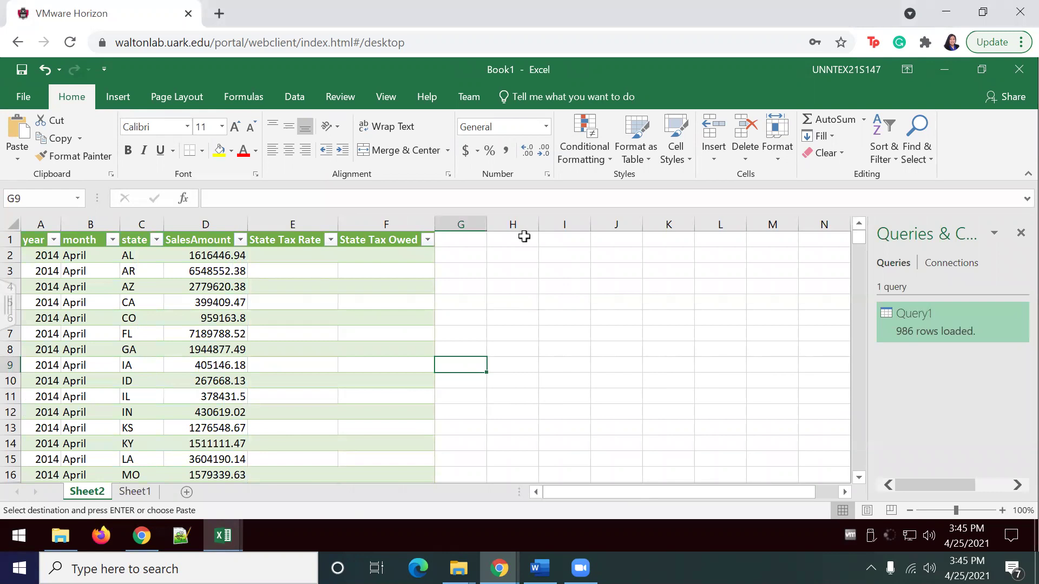
click(524, 237)
key(ctrl+v)
click(626, 259)
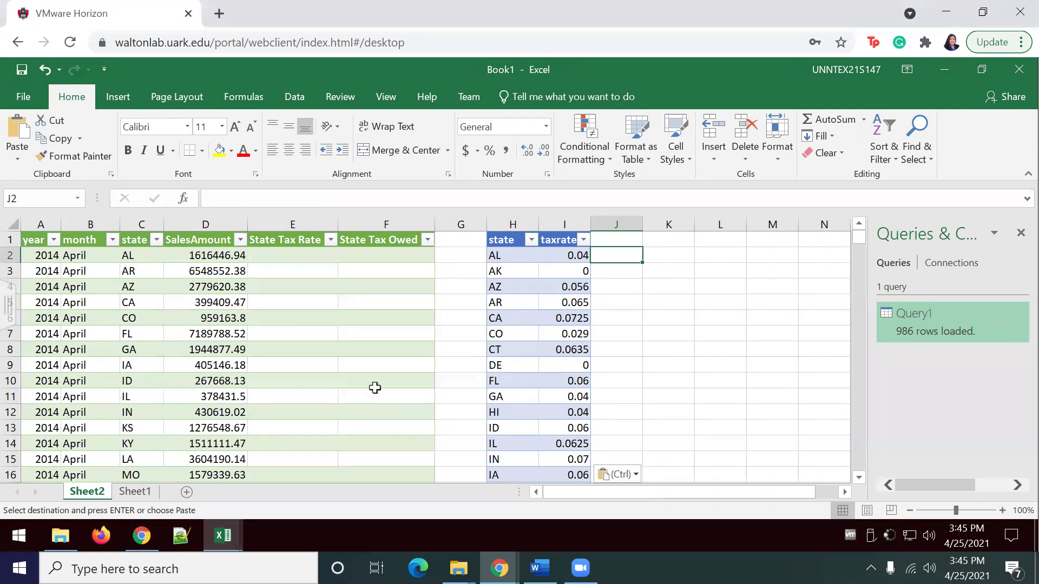
click(156, 241)
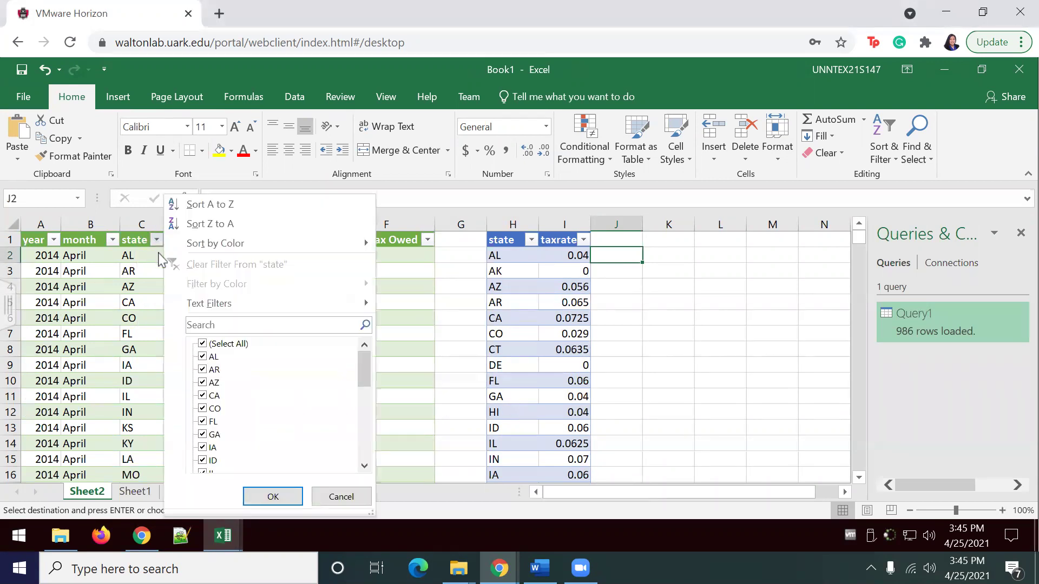
click(204, 206)
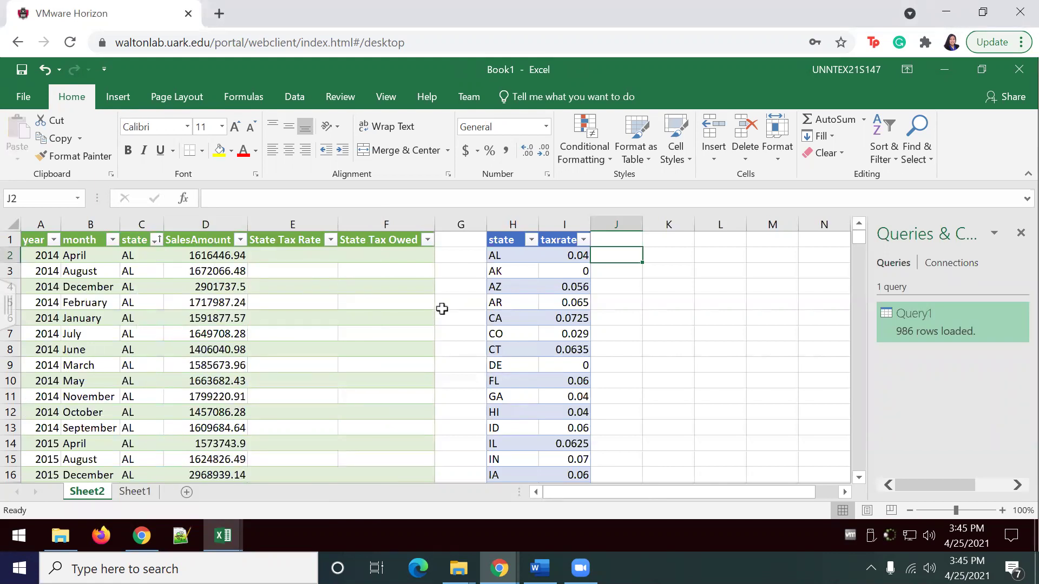
Undo the sort and fill State Tax Rate with =VLOOKUP([state],Table1,2,FALSE).
key(ctrl+z)
click(444, 290)
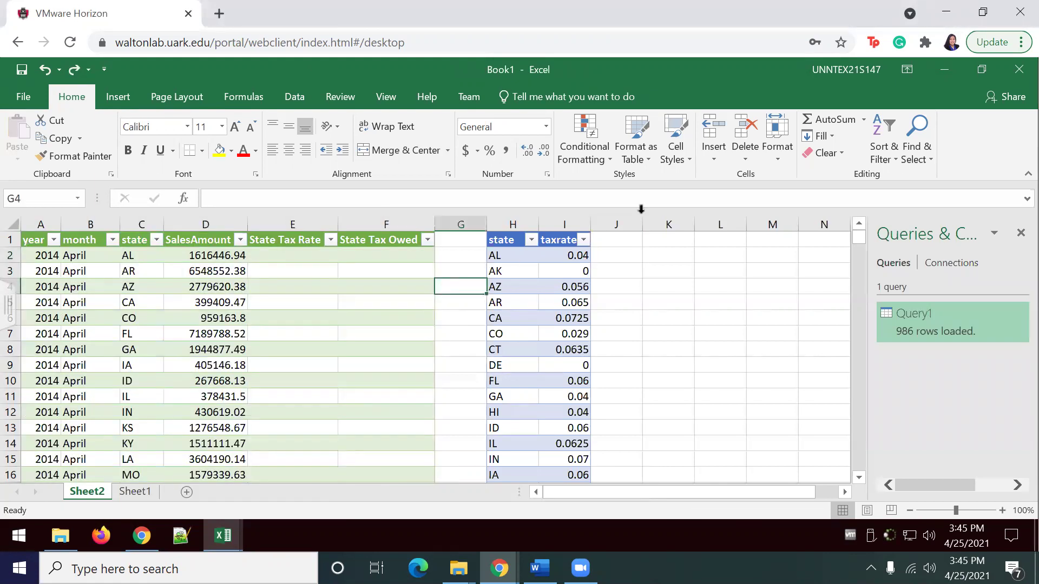
click(312, 254)
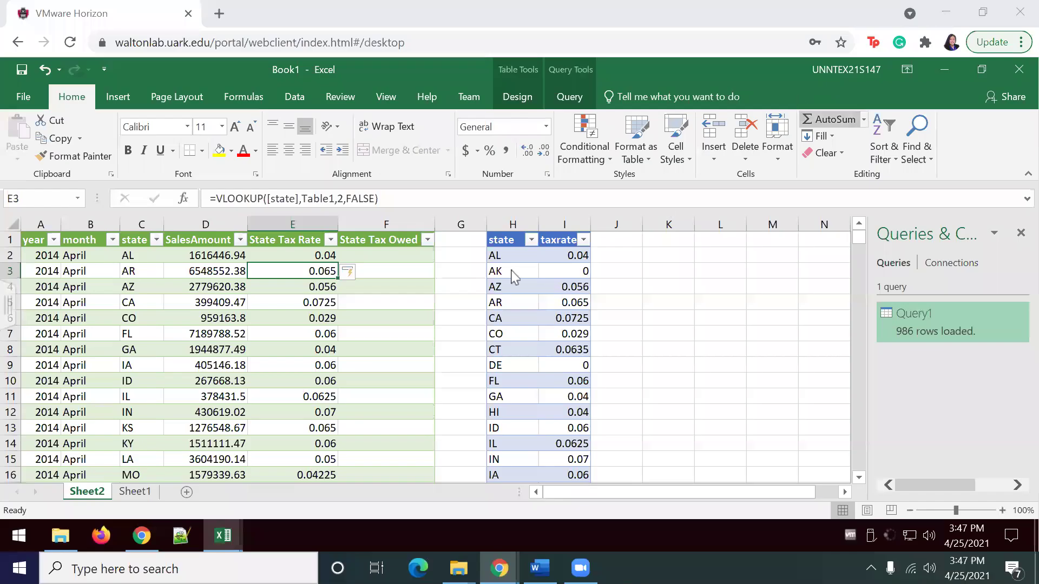
click(278, 255)
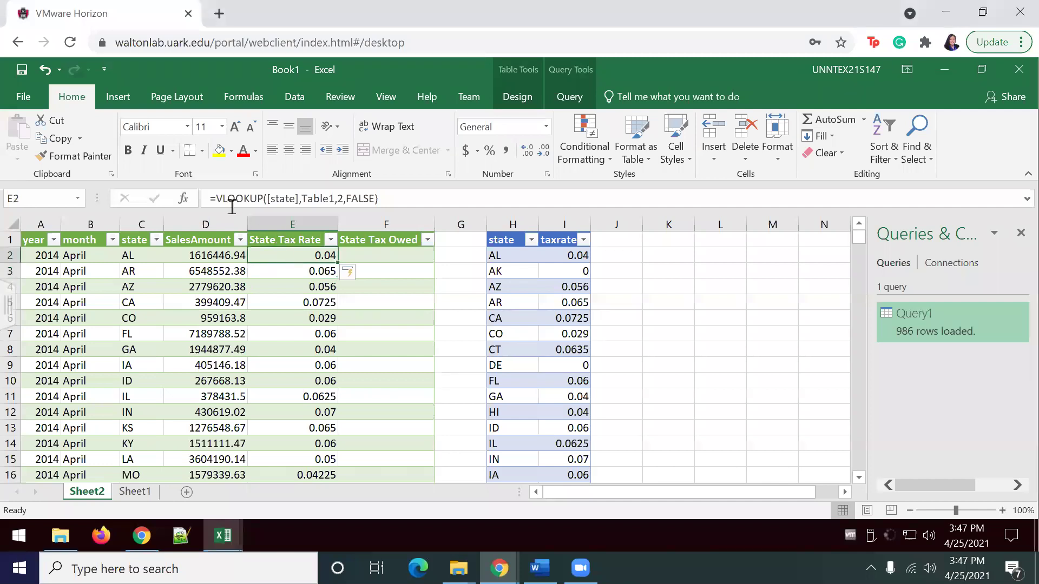
click(232, 203)
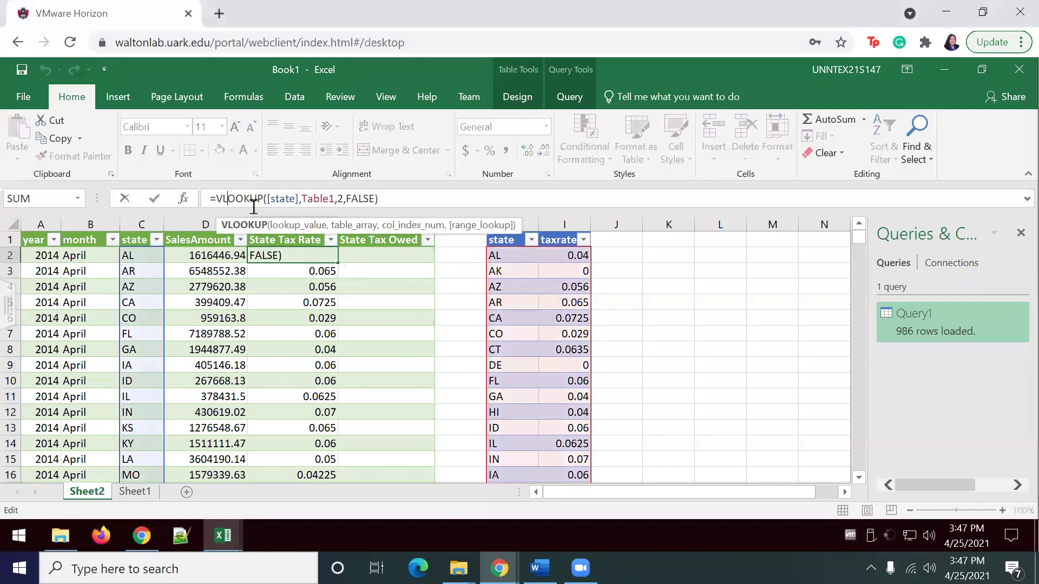
click(285, 203)
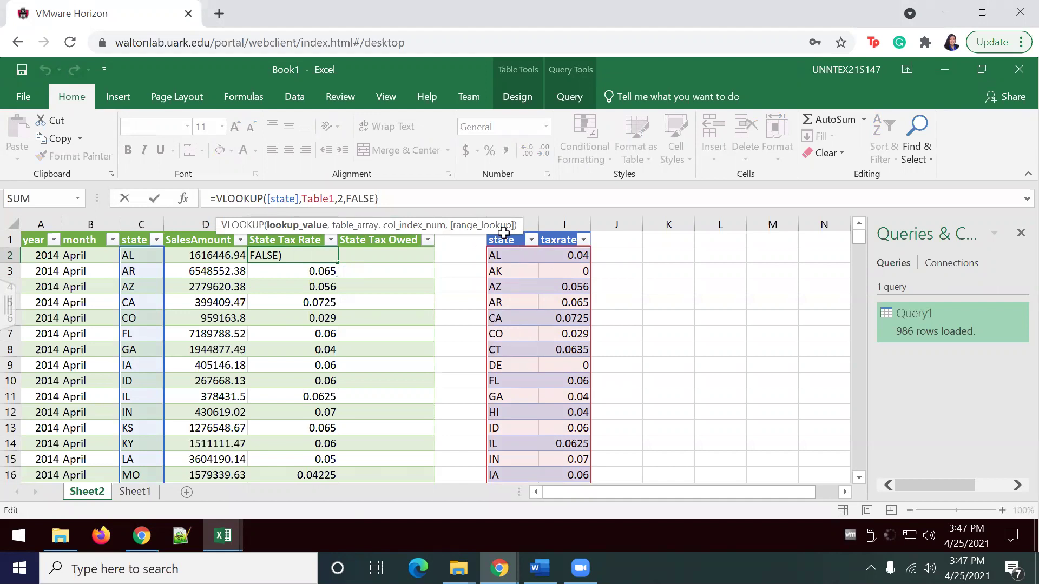
click(310, 200)
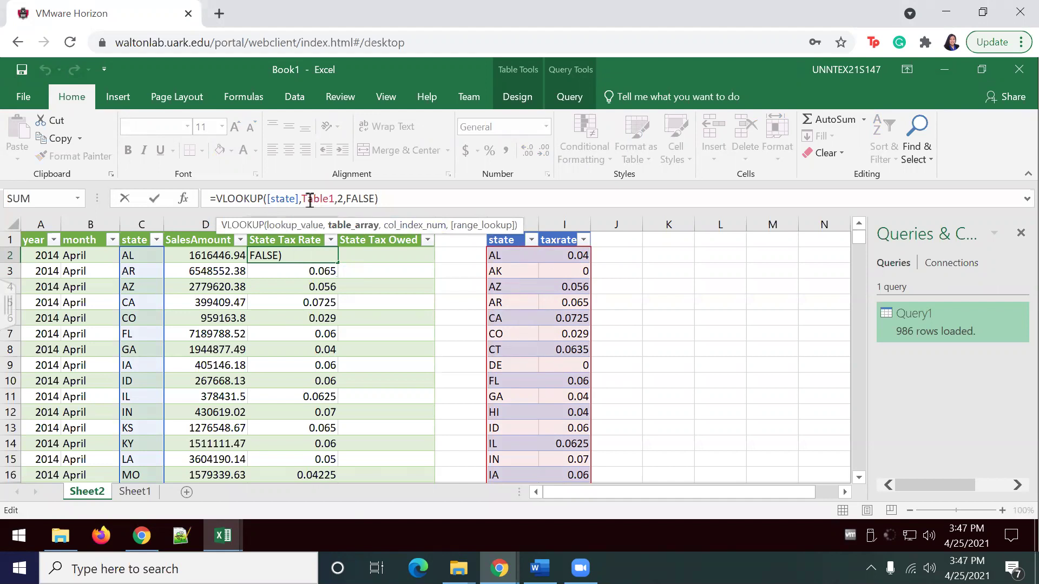
click(341, 200)
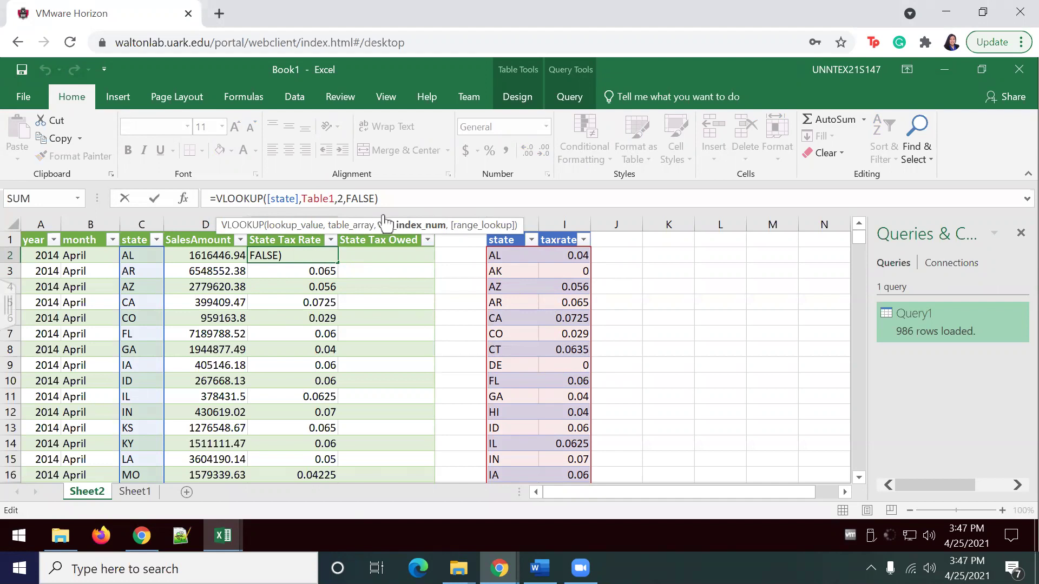
click(367, 200)
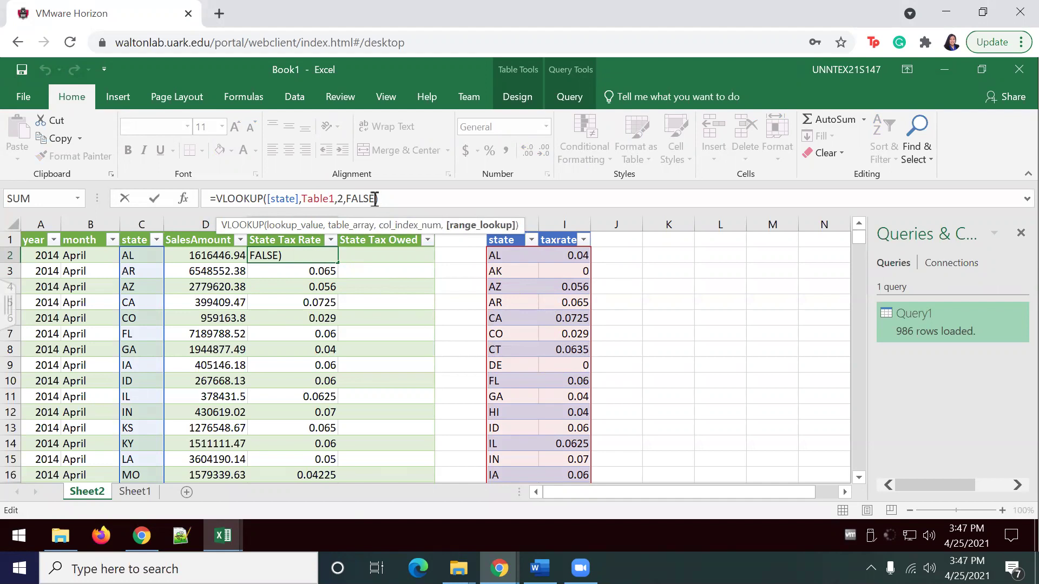
key(Return)
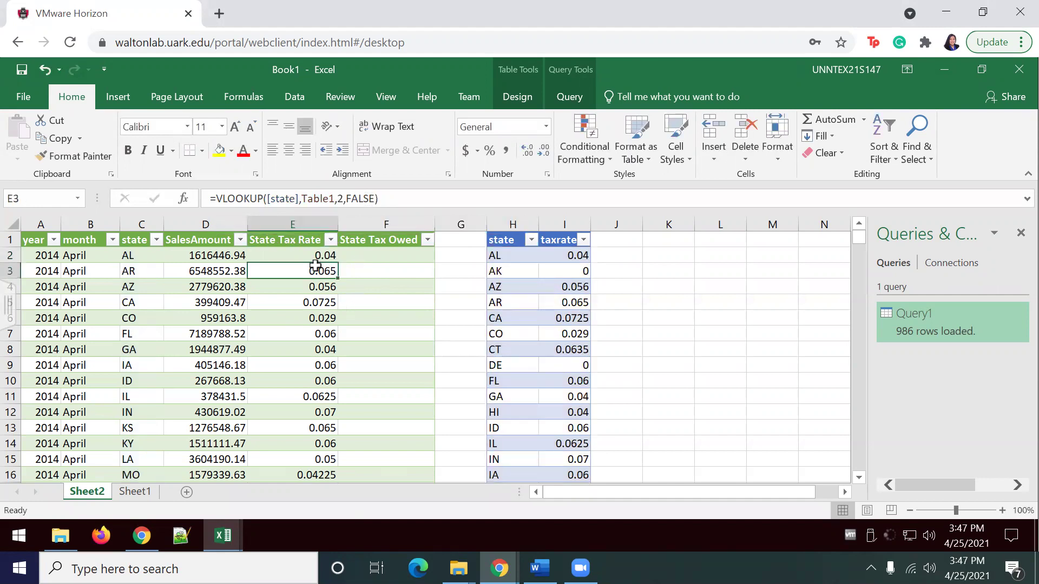
click(367, 258)
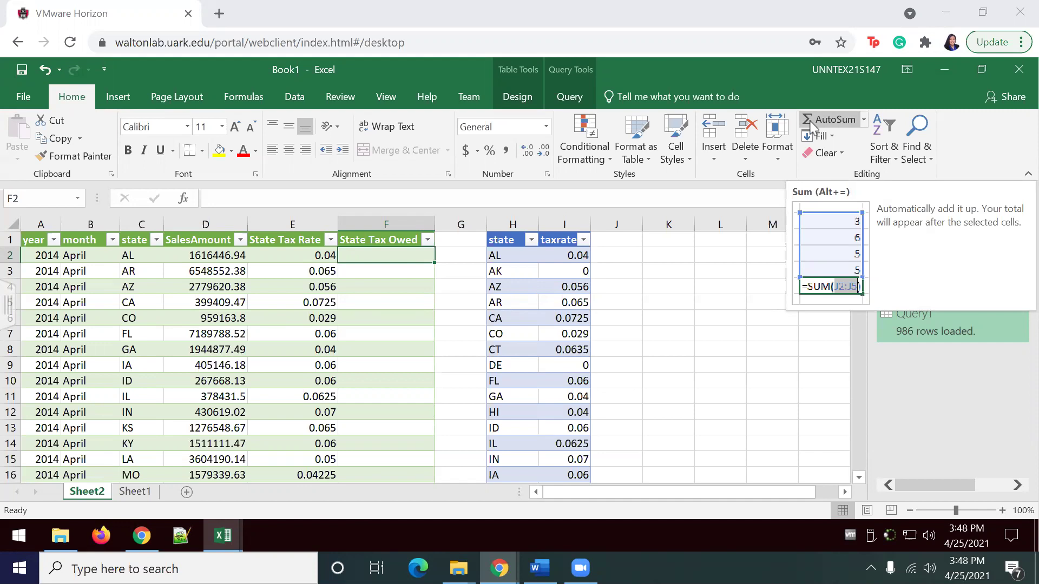
Start the State Tax Owed formula as =ROUND([SalesAmount] in F2.
click(599, 201)
text(=ROUNF)
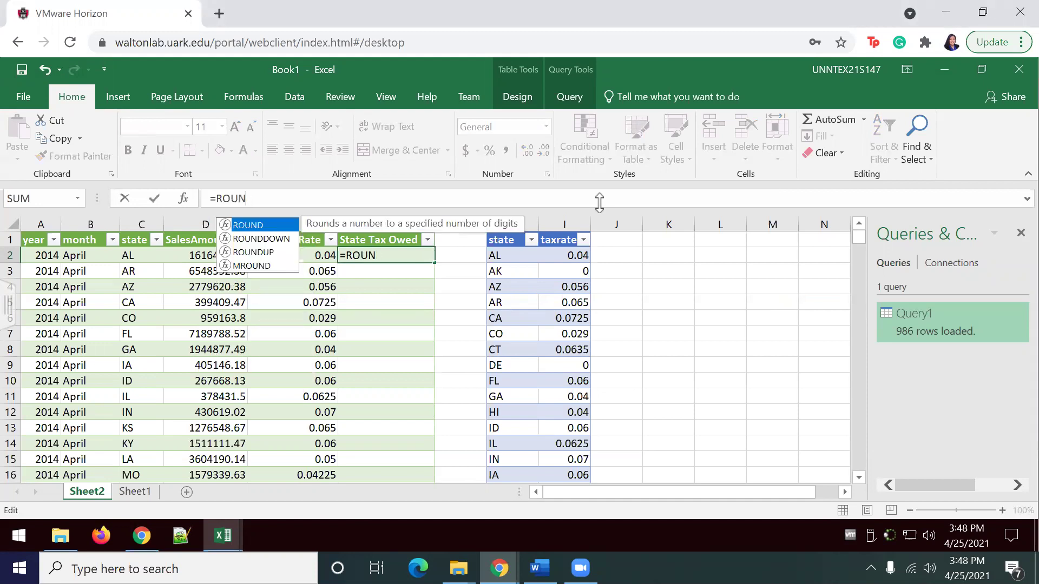
key(Tab)
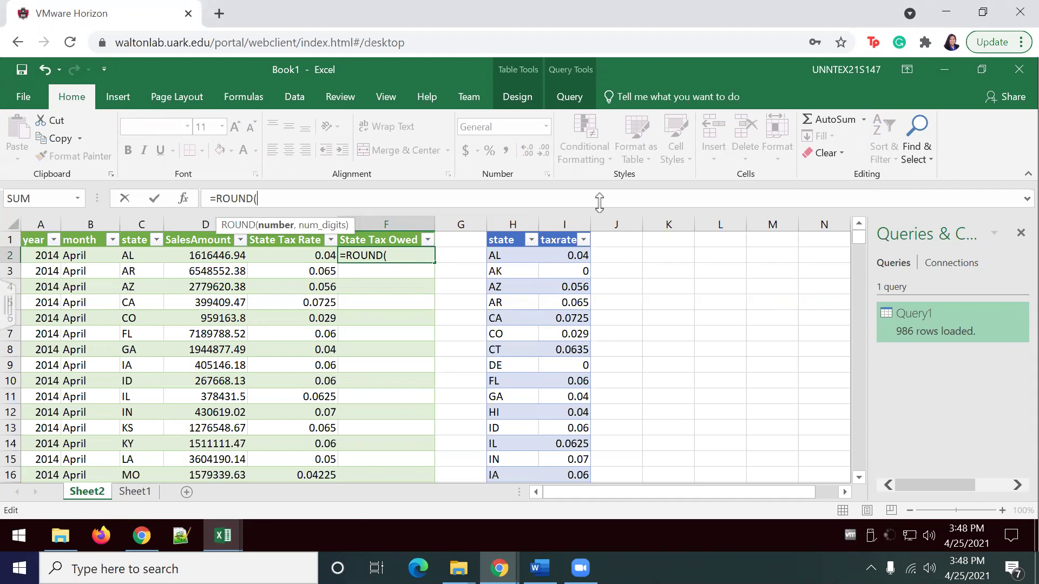
text(sA)
key(BackSpace)
key(BackSpace)
key(BackSpace)
key(BackSpace)
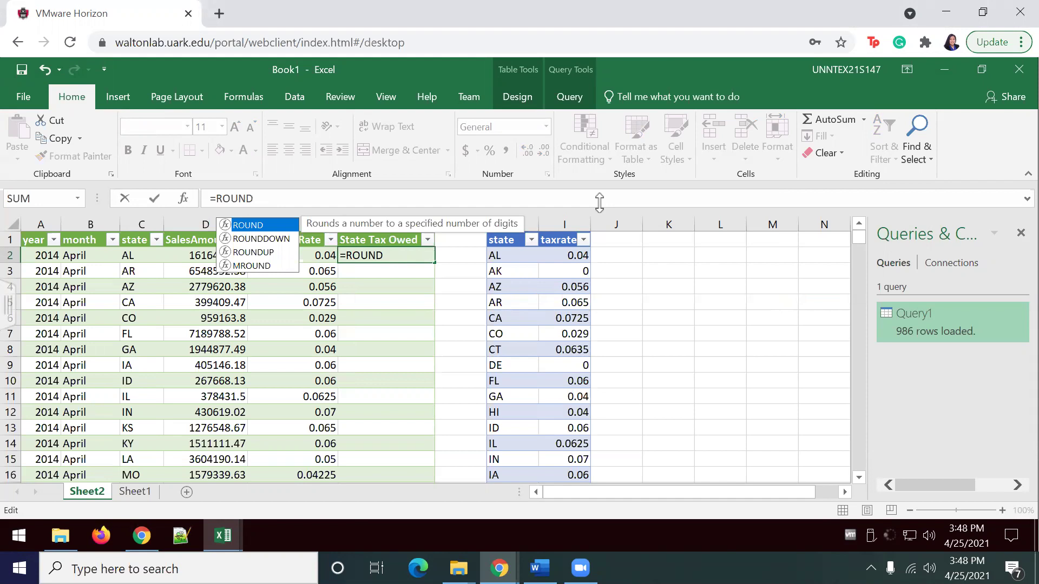
text((@Sales)
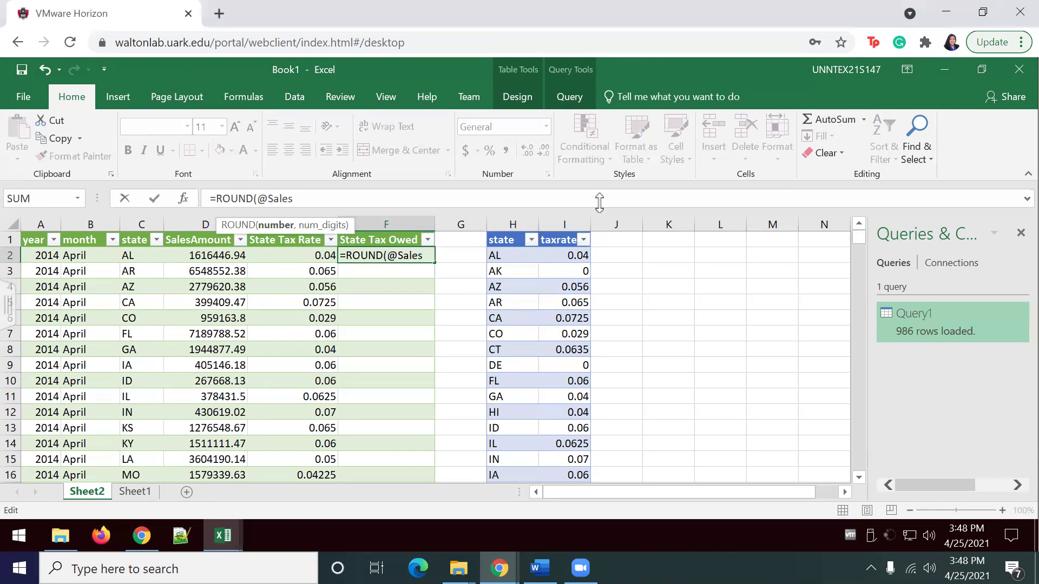
text(Amount)
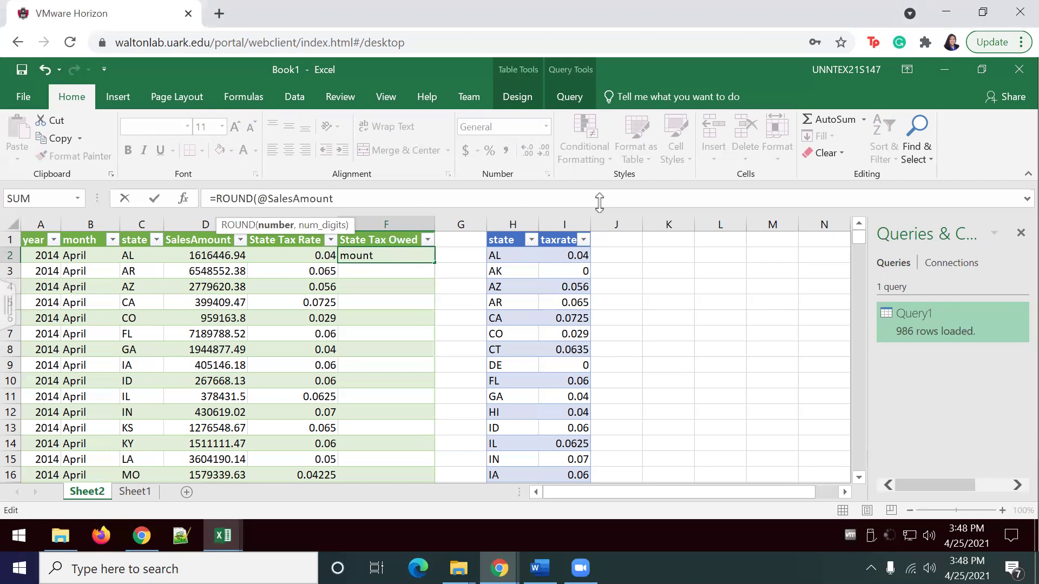
click(259, 199)
text([)
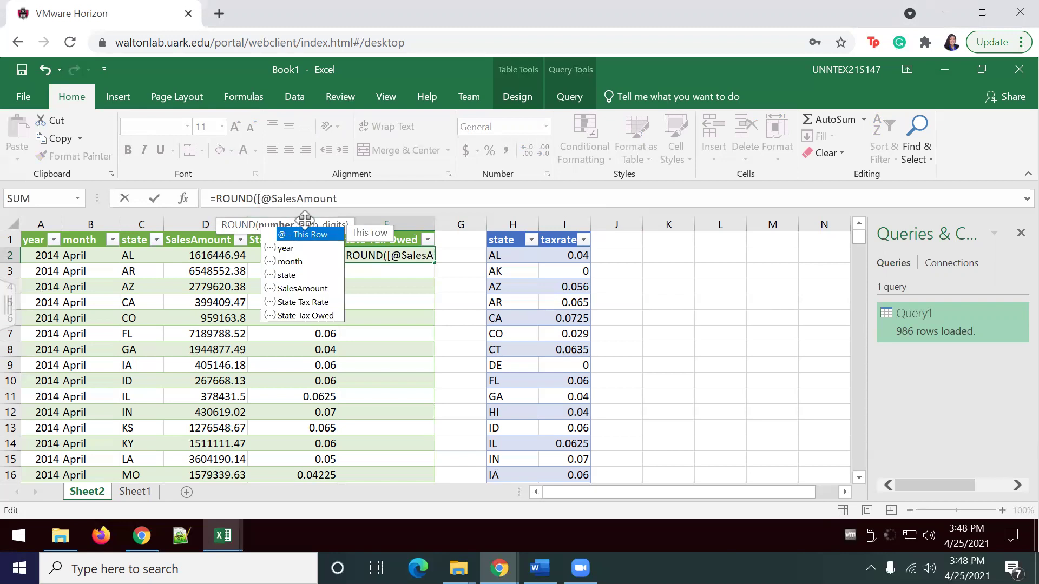
key(Down)
key(Down)
key(Down)
key(Down)
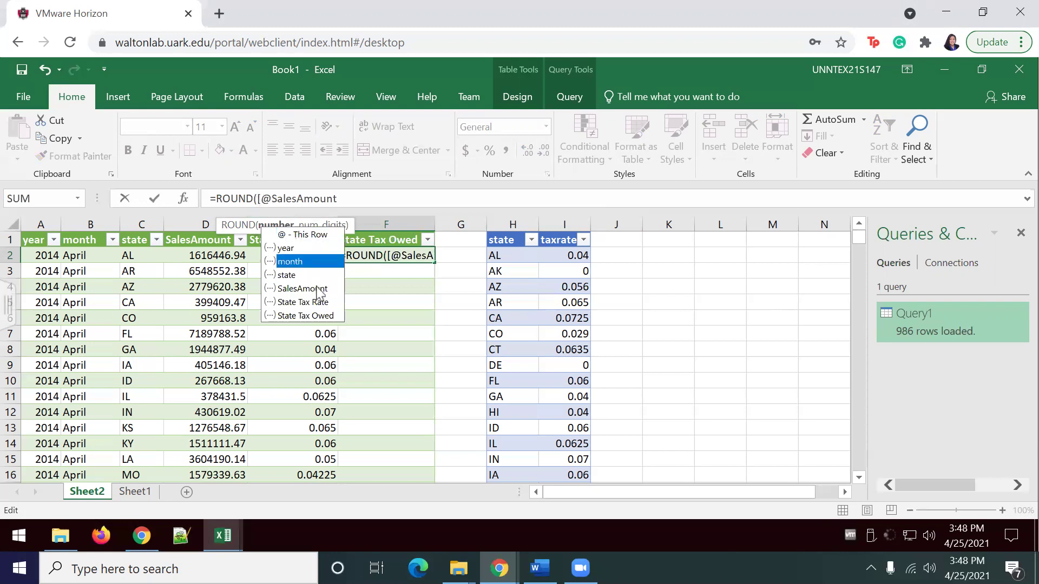
double_click(318, 289)
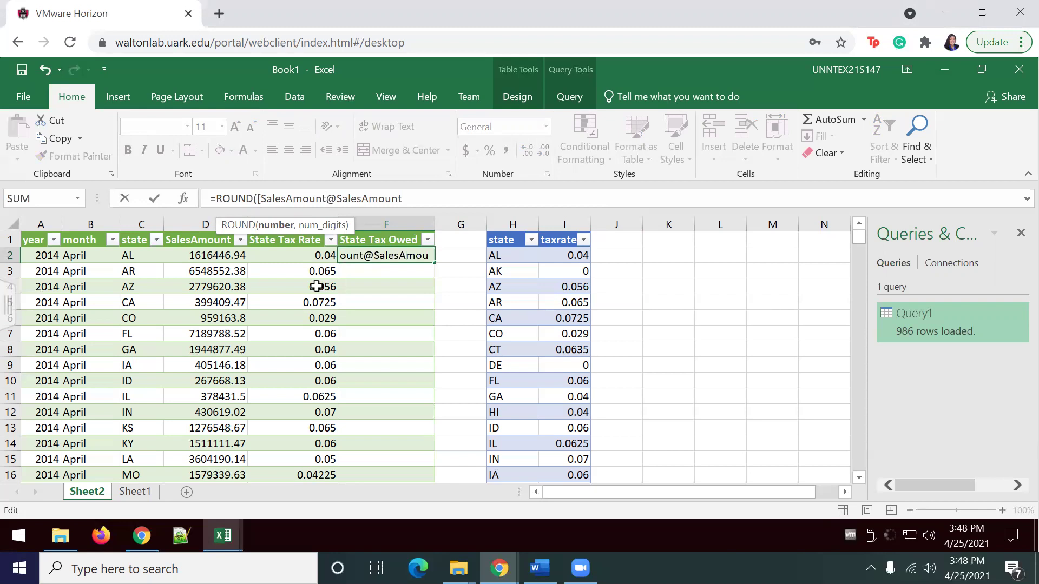
drag(397, 203, 327, 199)
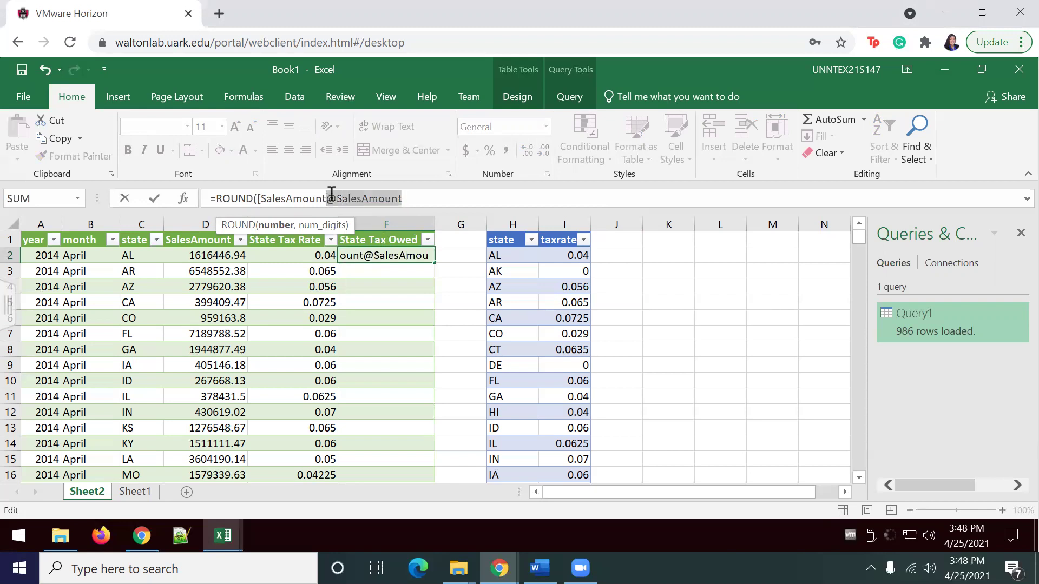
key(BackSpace)
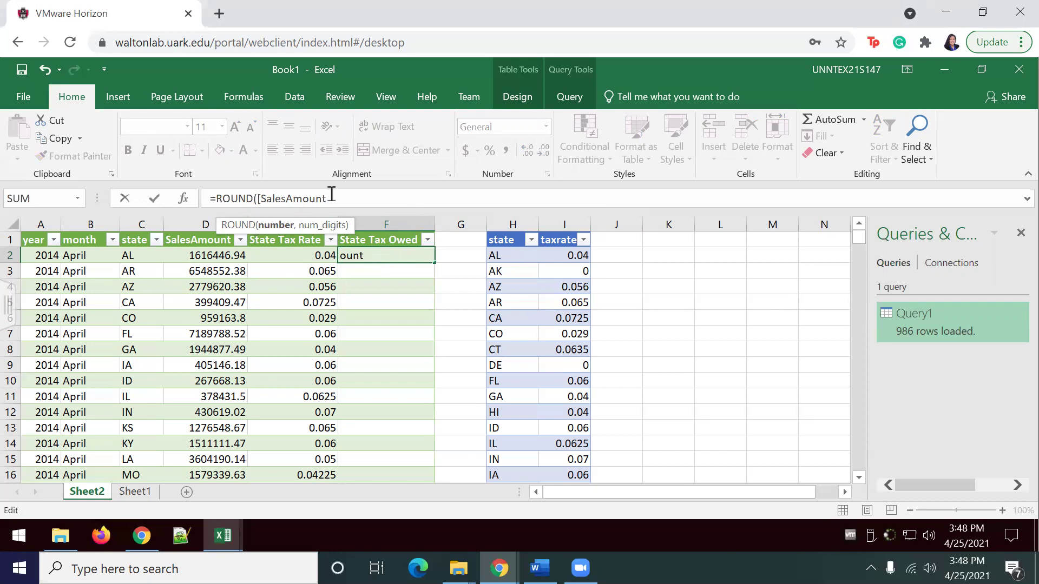
Finish it as =ROUND([SalesAmount]*[@[State Tax Rate]],0) and fill the column.
text(])
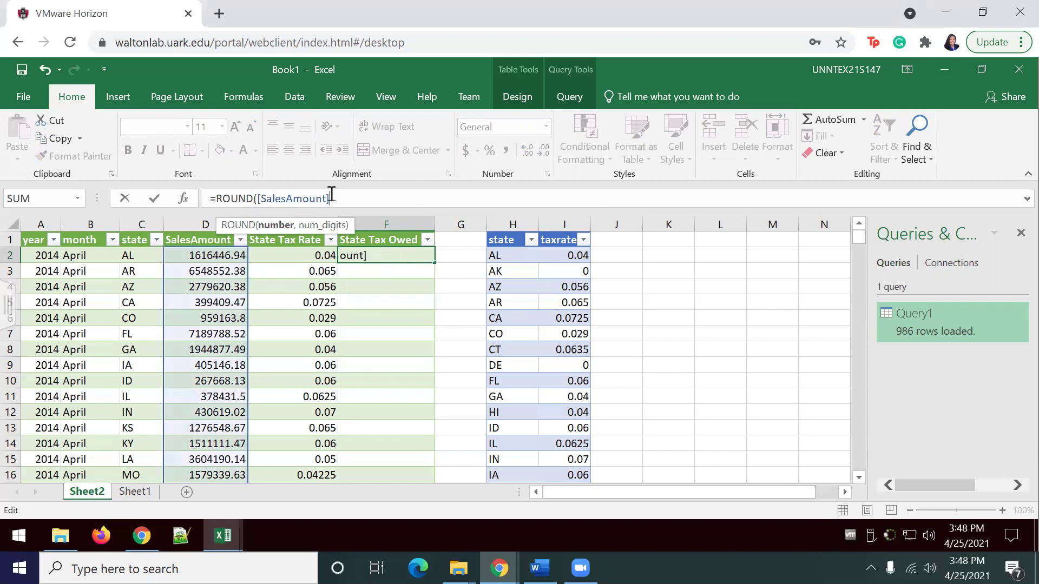
text(*[)
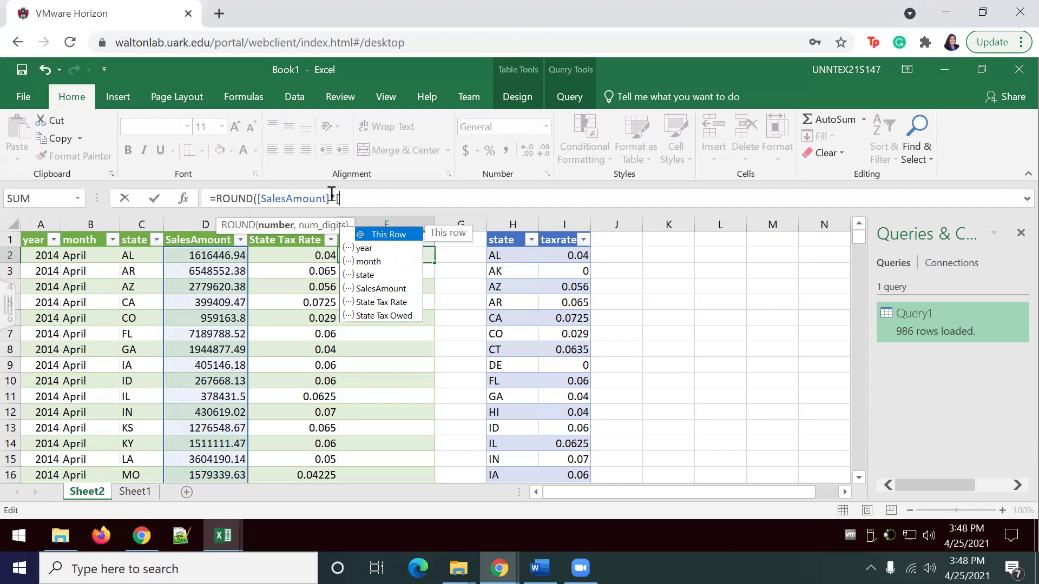
text(@sA)
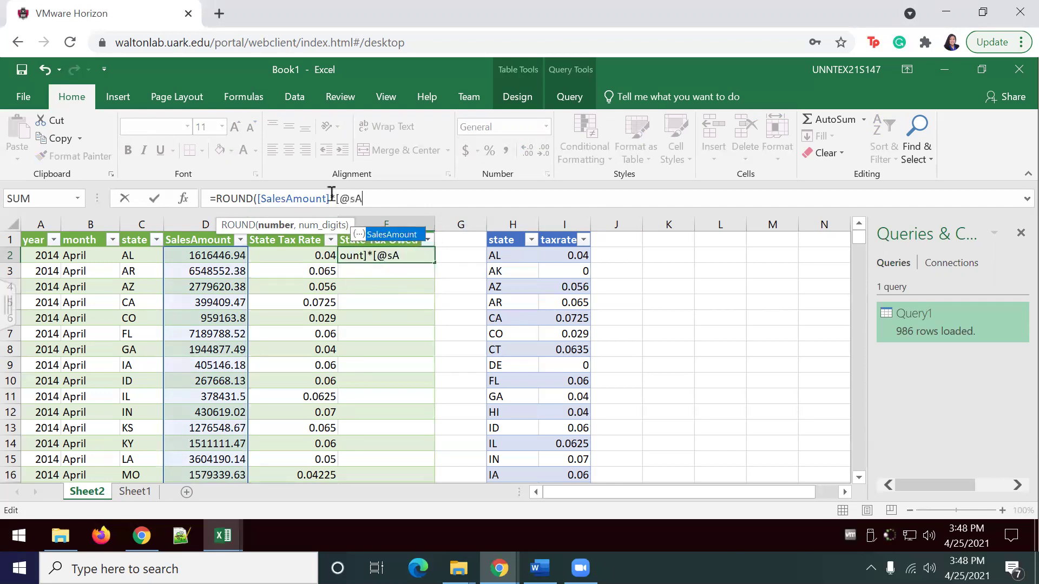
key(BackSpace)
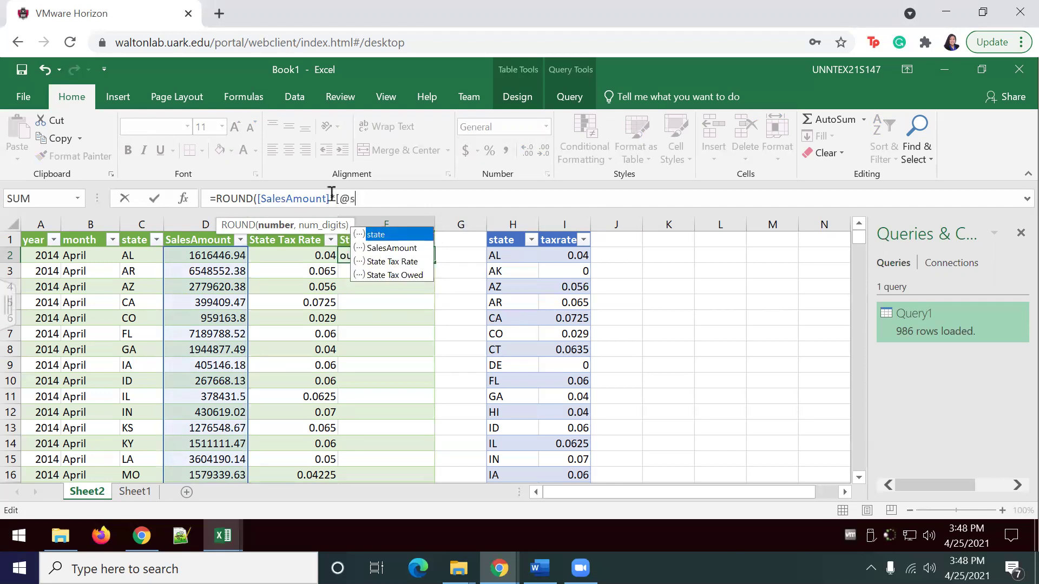
key(Down)
key(Down)
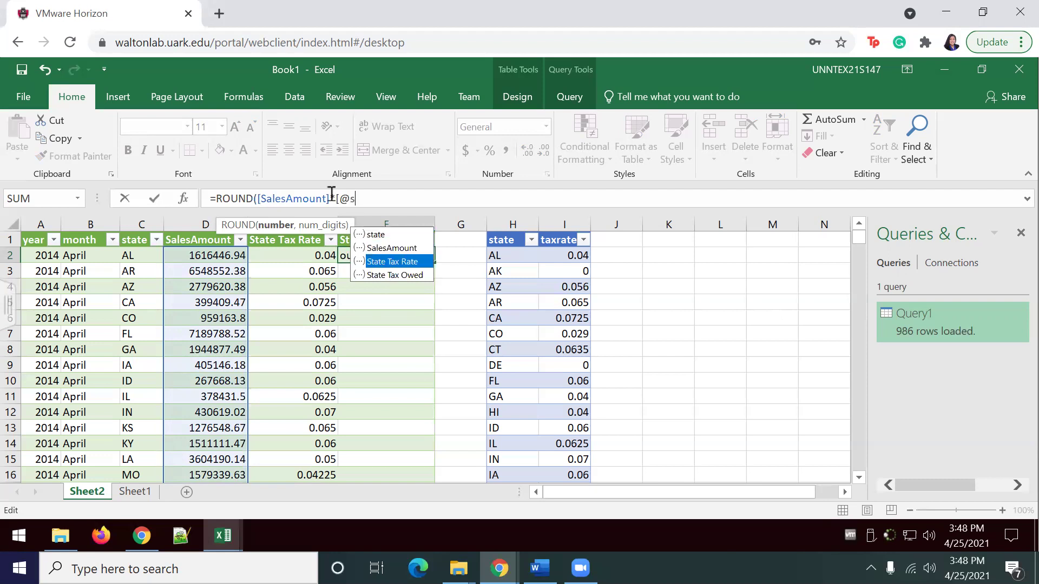
key(Tab)
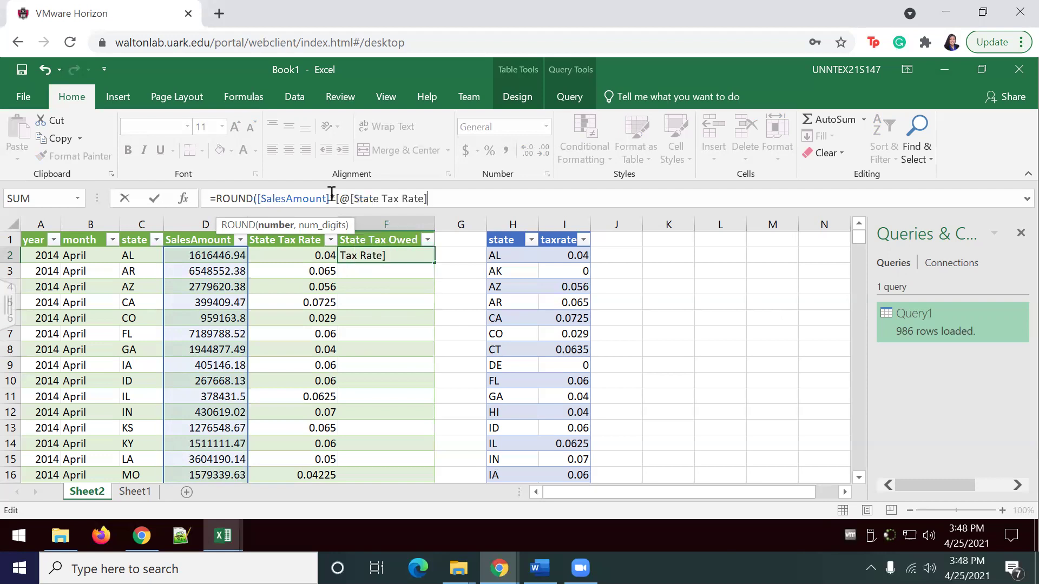
text(])
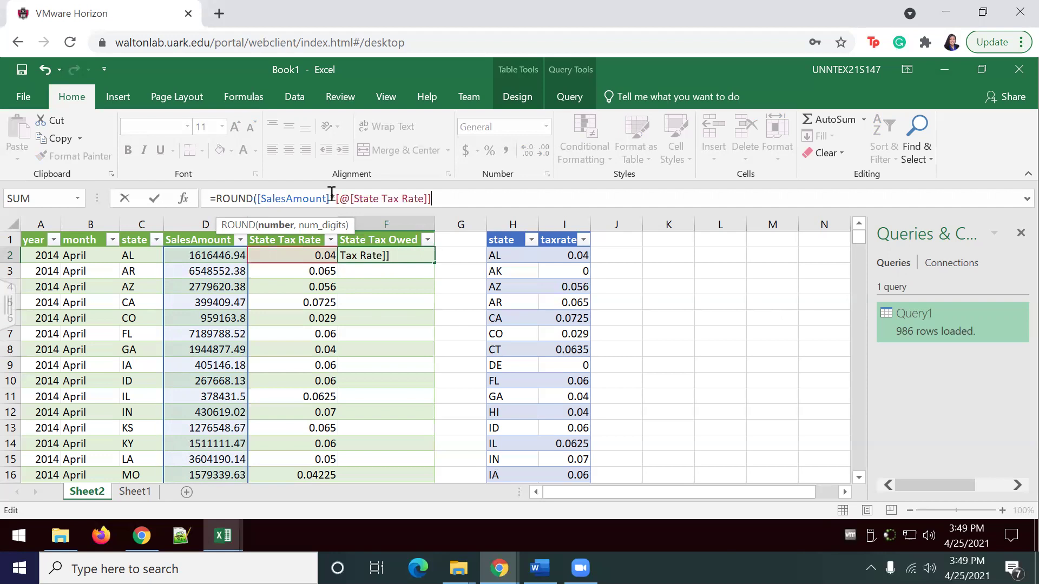
text(,0)
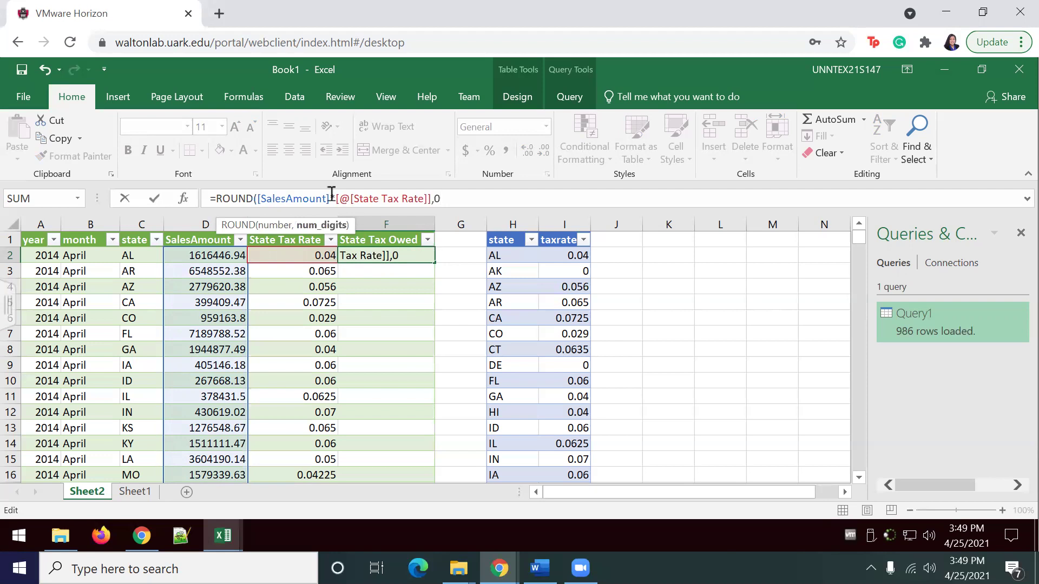
text())
key(Return)
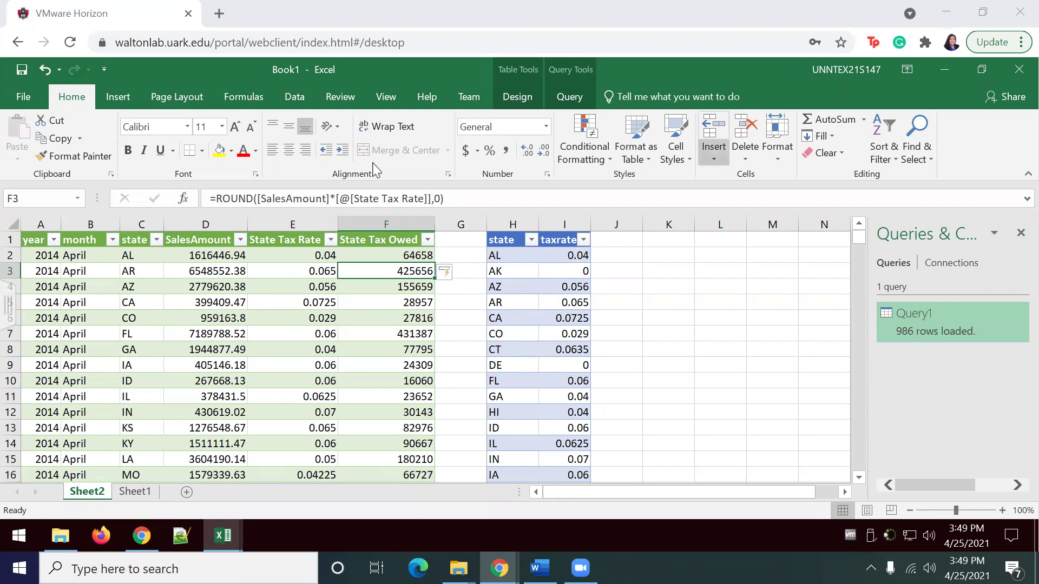
Insert PivotTable1 from table Query1 onto a new worksheet, Sheet3.
click(122, 103)
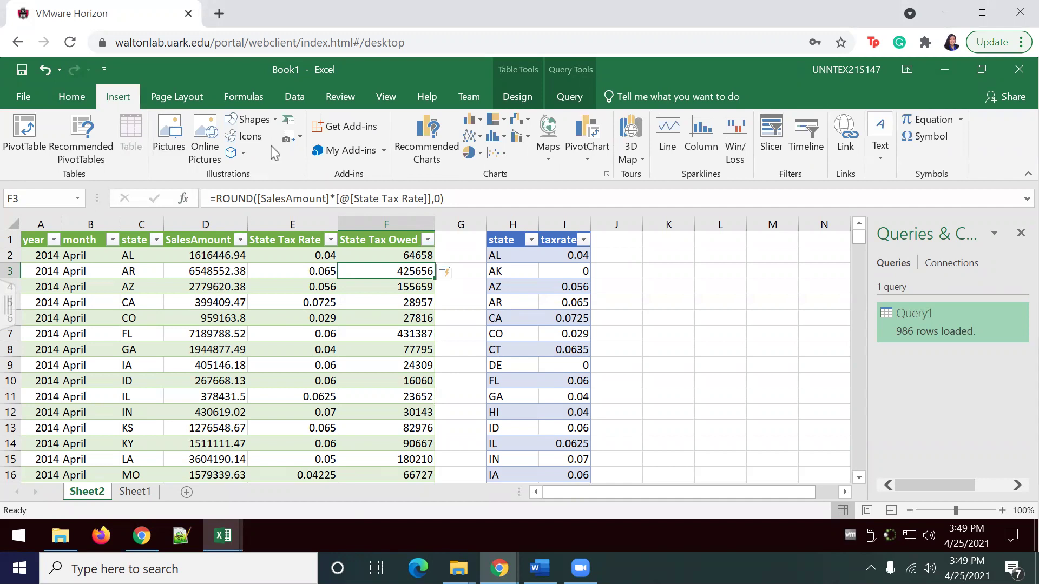
click(28, 152)
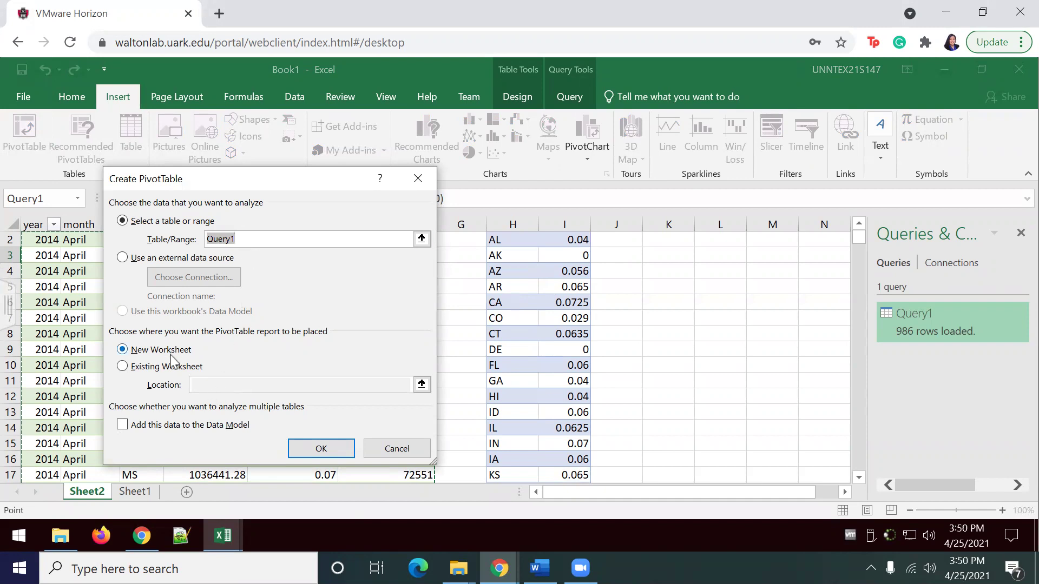
click(329, 443)
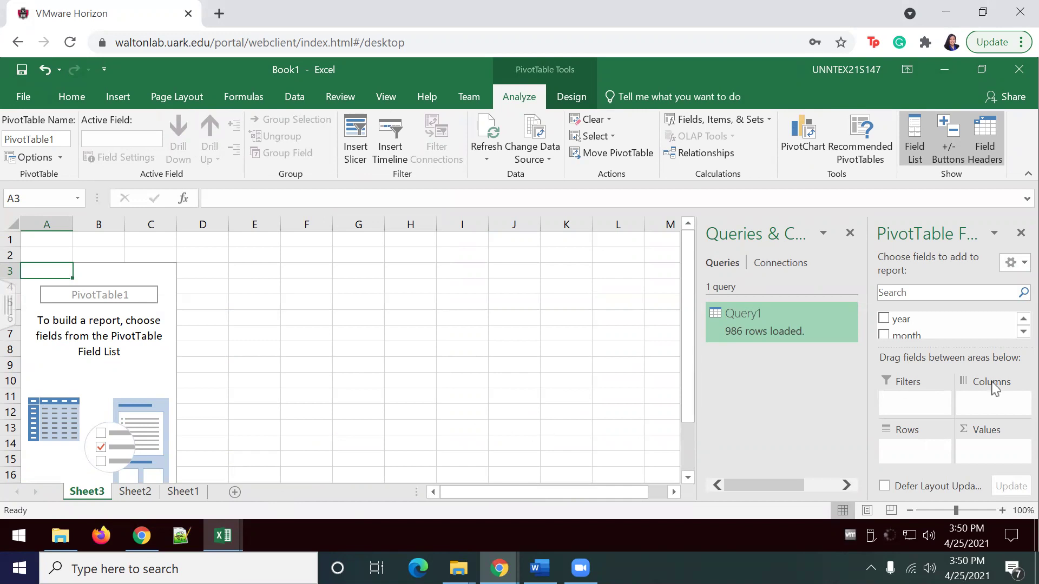
Undock the PivotTable Fields list so it floats over the sheet.
click(994, 233)
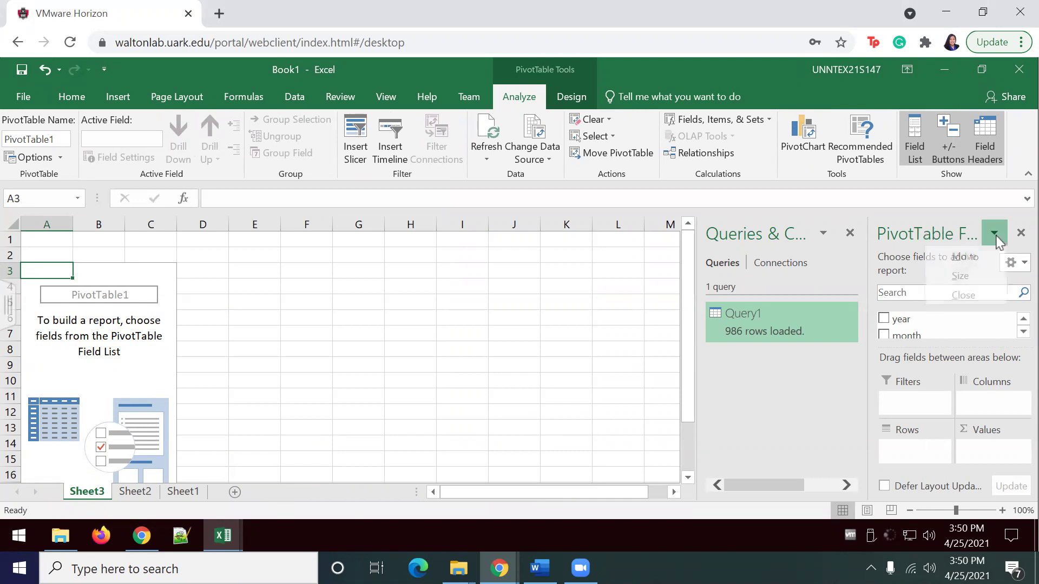
click(958, 257)
drag(942, 237, 737, 170)
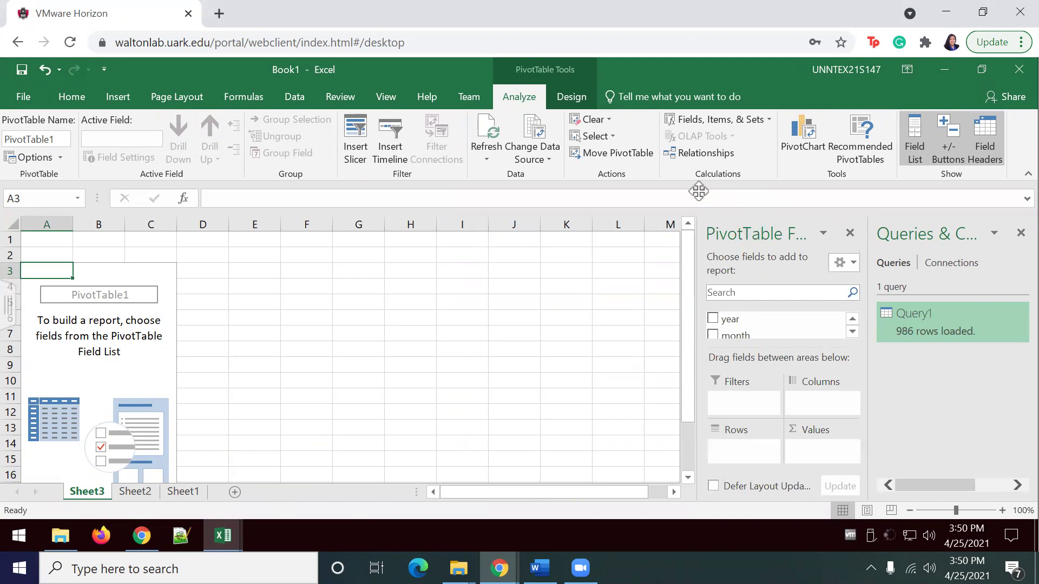
click(816, 233)
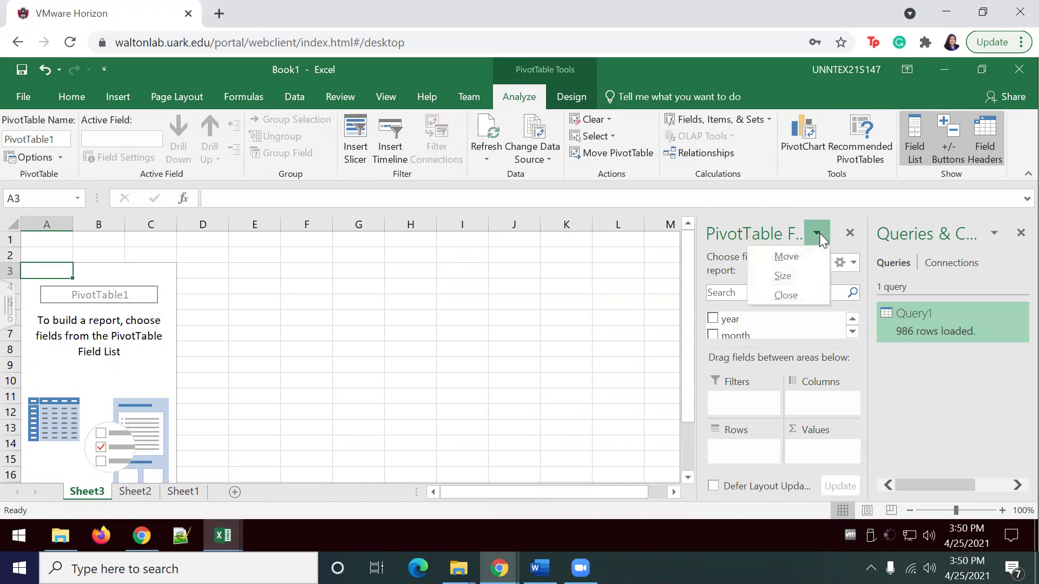
click(785, 257)
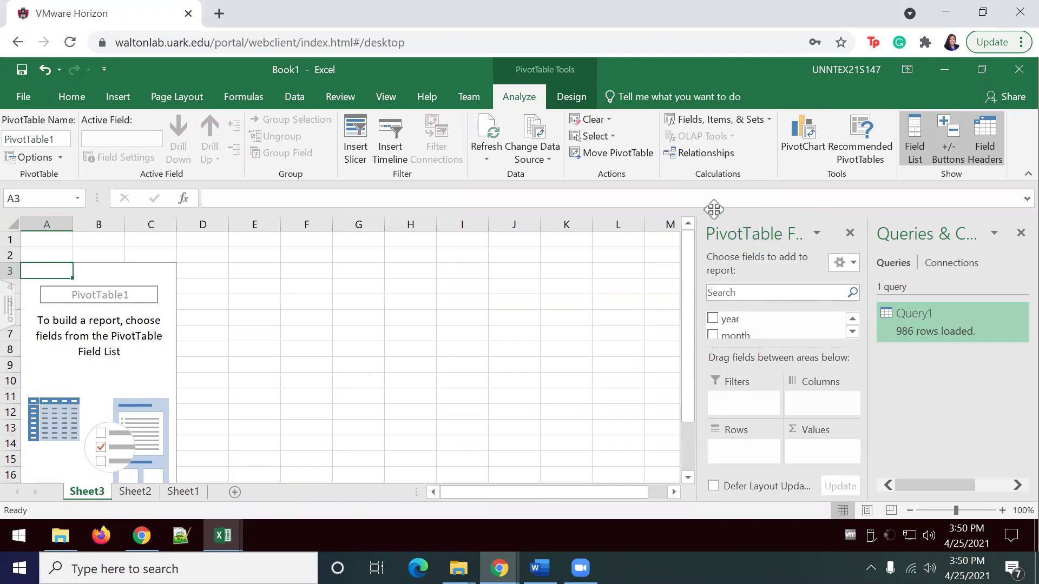
click(697, 194)
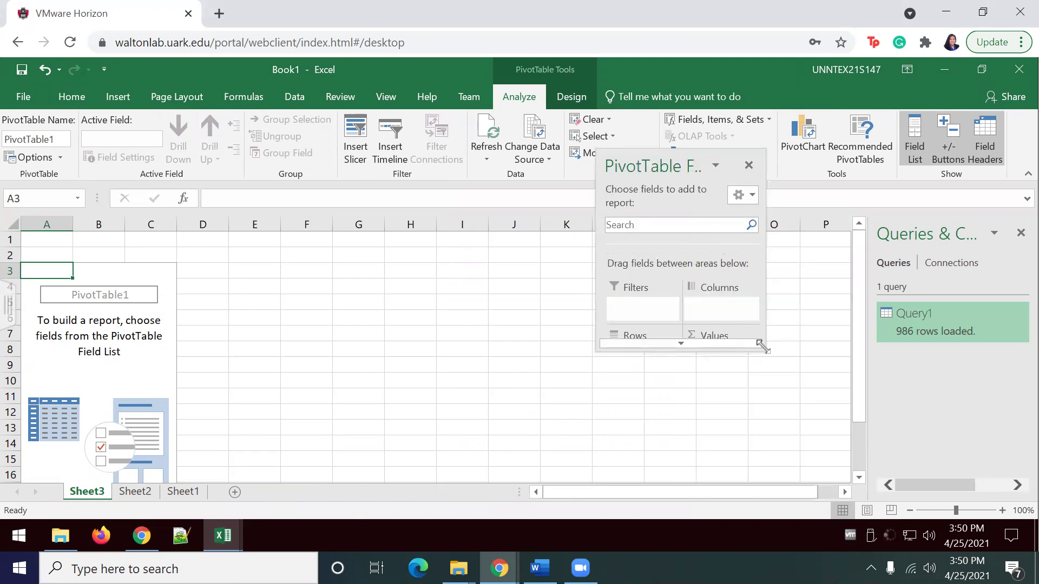
drag(762, 349, 794, 385)
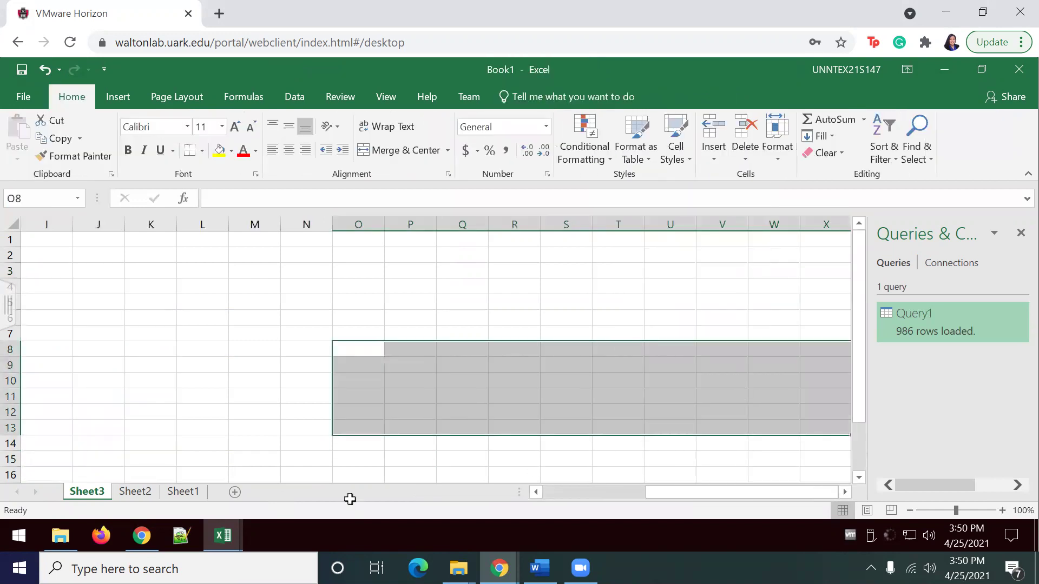
Glance at Sheet2 and Sheet1, then return to Sheet3 and enlarge the floating field list.
click(123, 492)
click(183, 492)
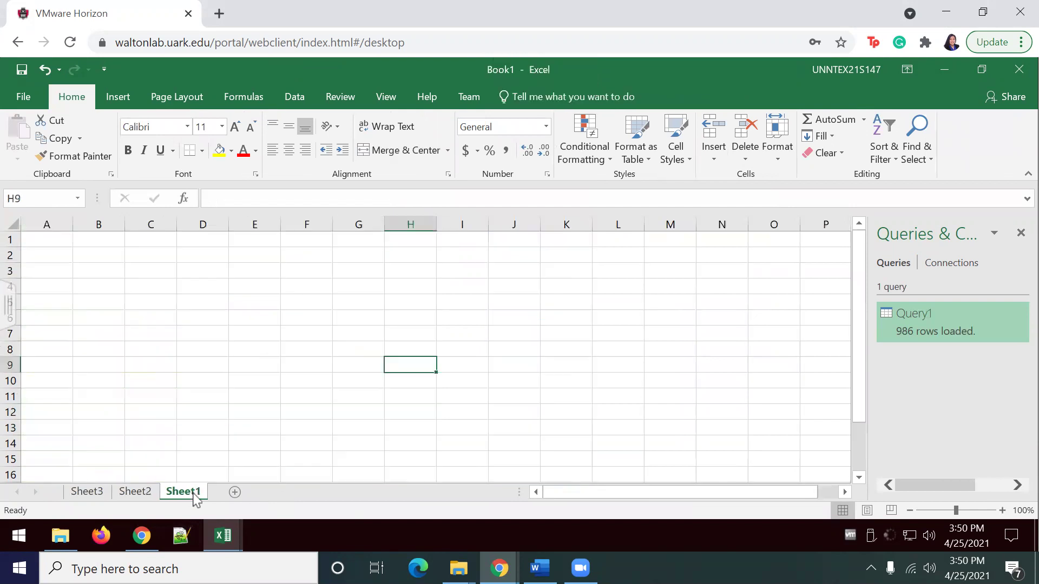
click(88, 492)
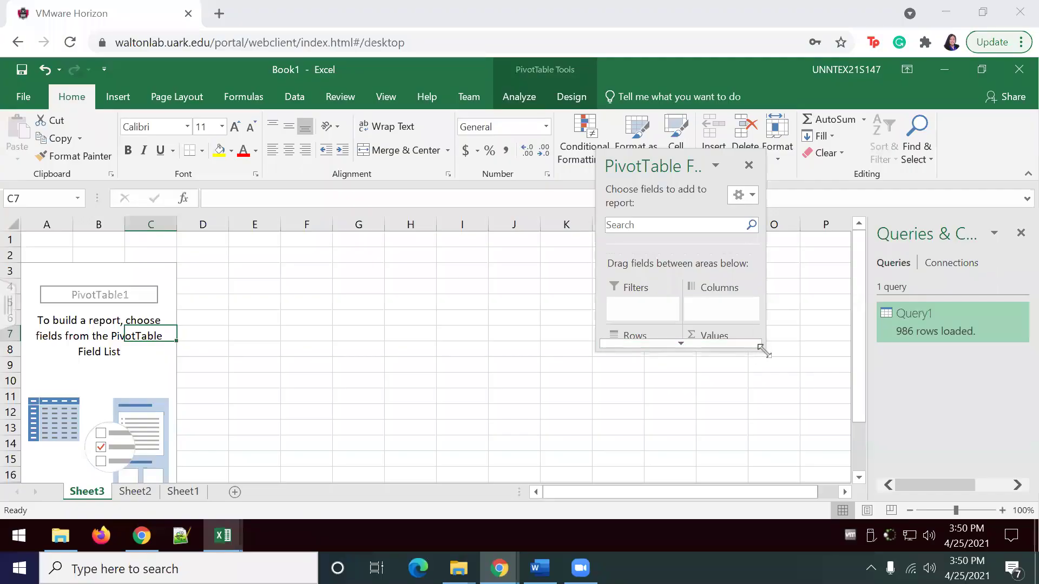
drag(808, 407, 887, 503)
drag(595, 149, 542, 85)
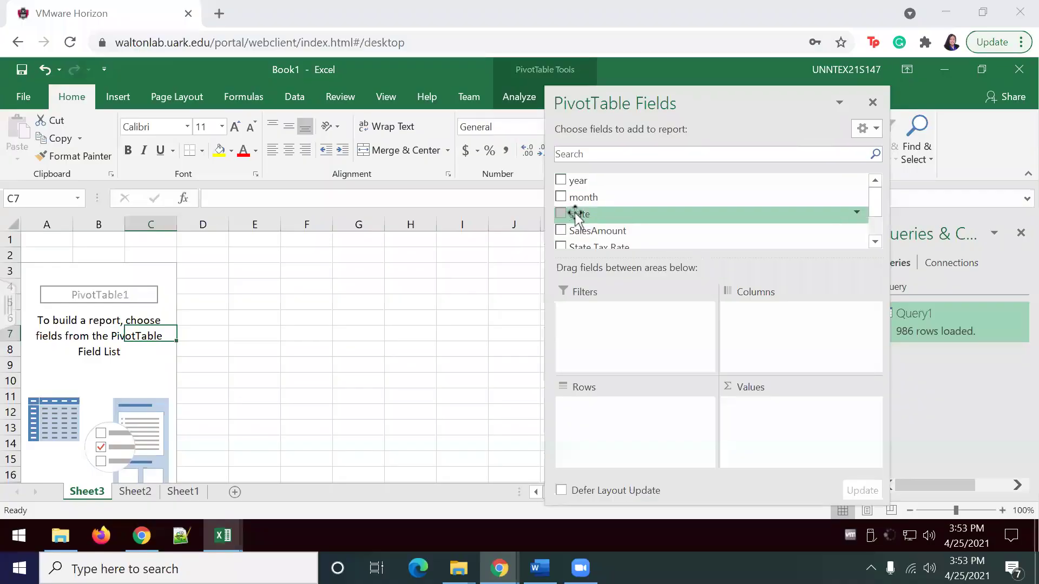
Place state in Rows, year in Columns, and Sum of State Tax Owed in Values.
drag(576, 215, 584, 405)
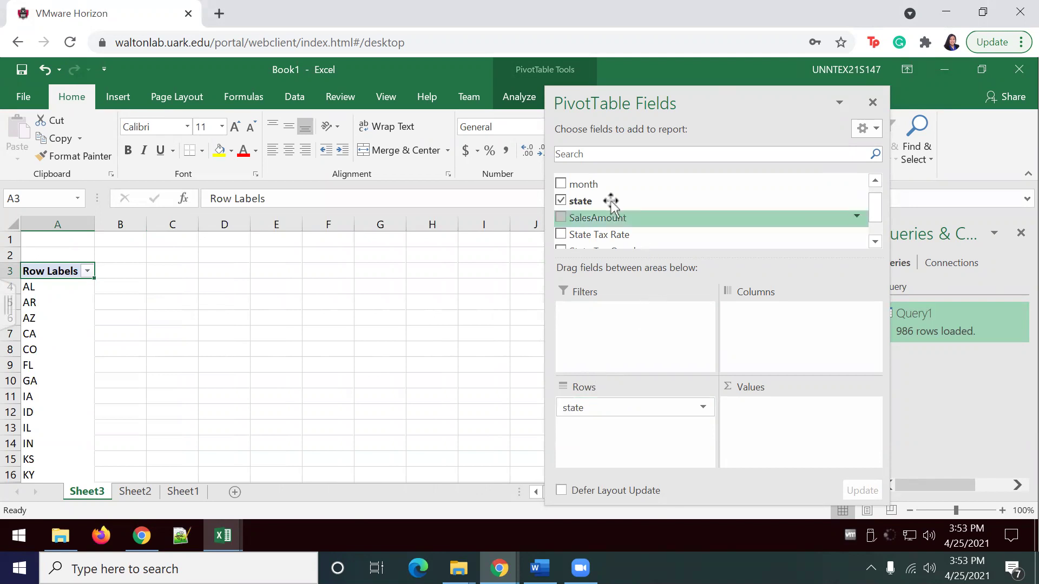
click(875, 241)
click(875, 180)
click(875, 180)
click(875, 181)
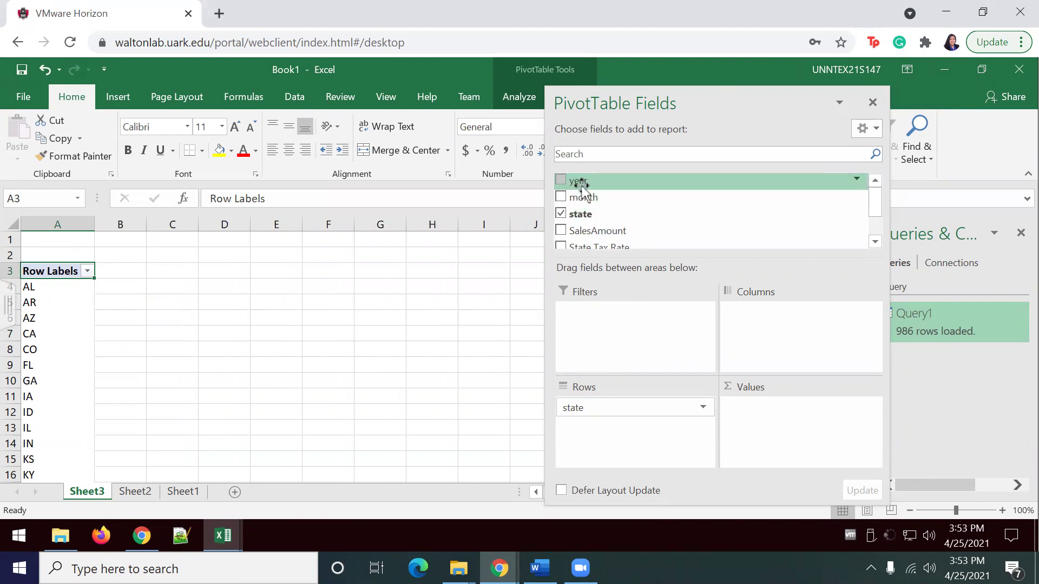
drag(578, 182, 785, 307)
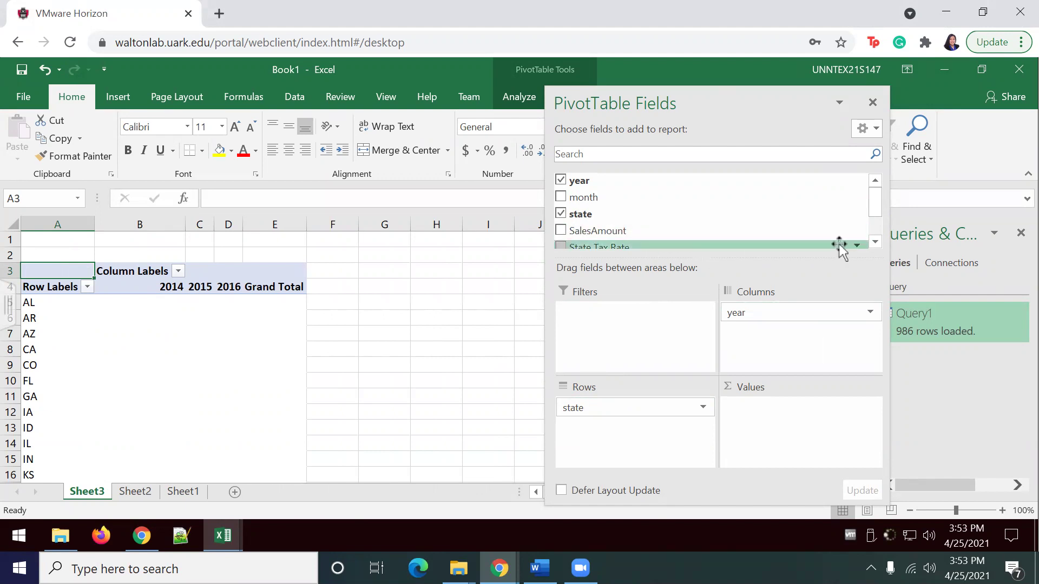
click(874, 242)
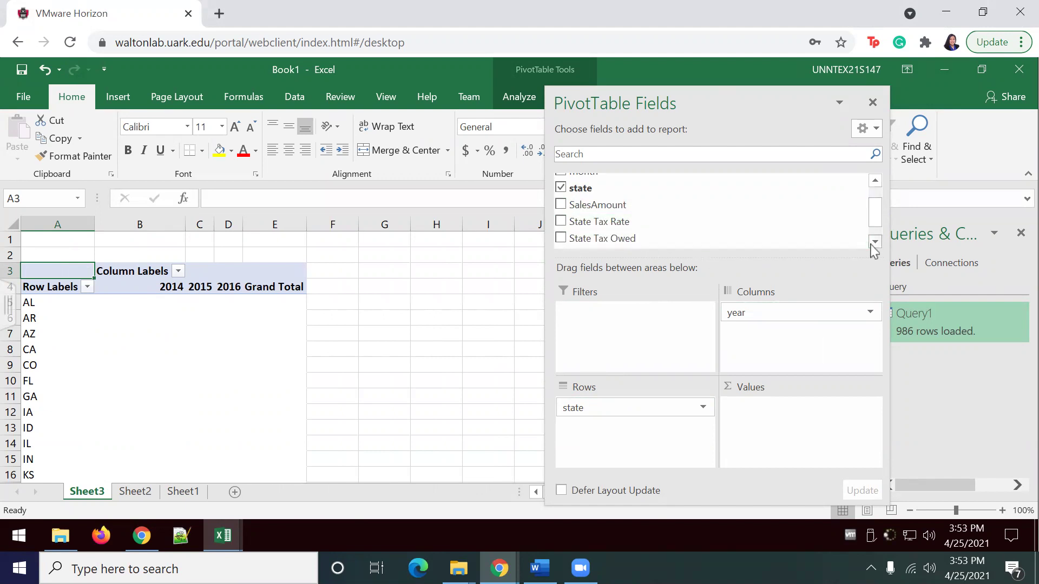
drag(626, 241, 756, 423)
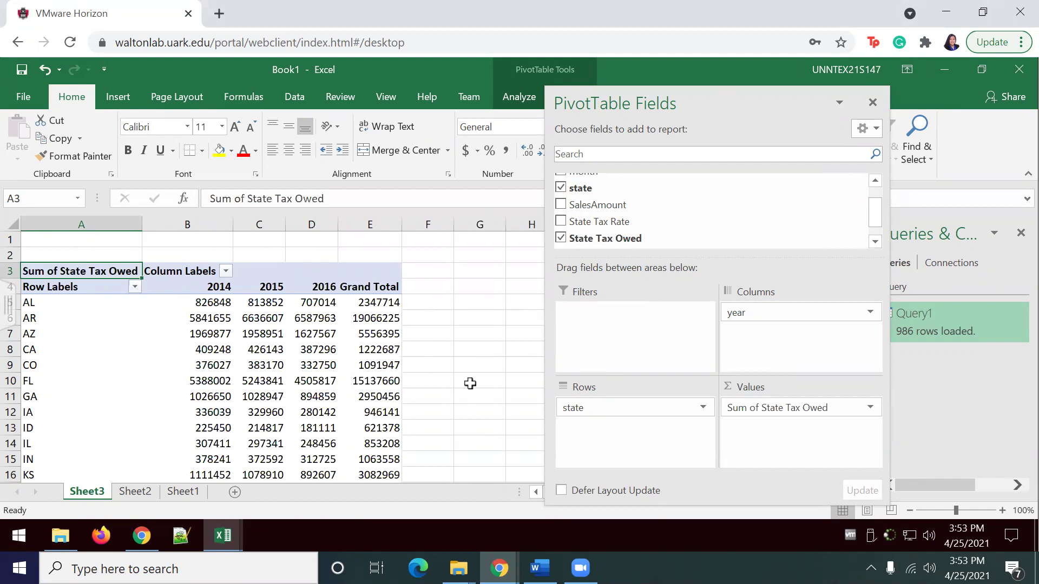
click(869, 409)
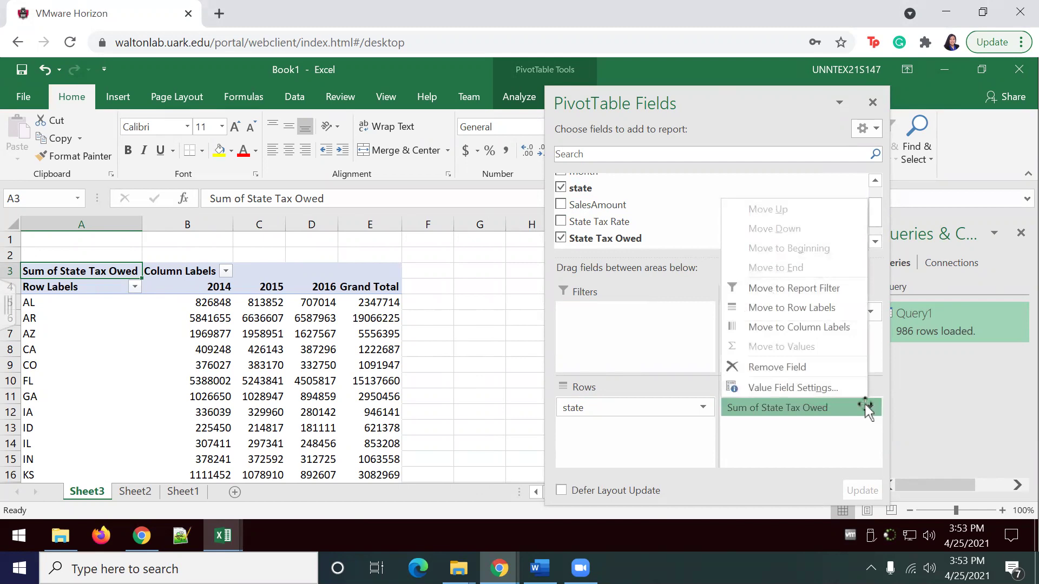
click(815, 388)
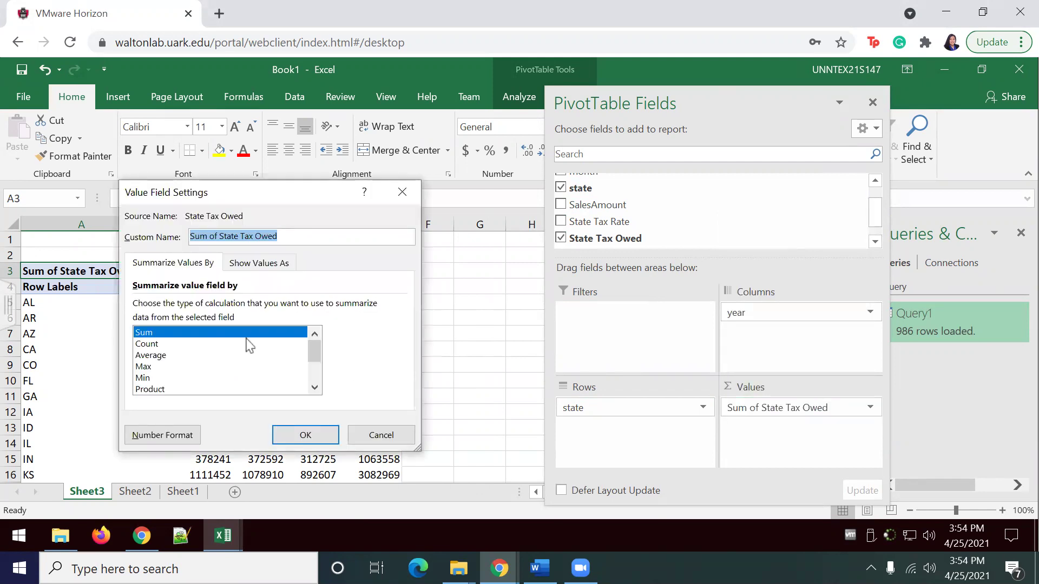
click(303, 434)
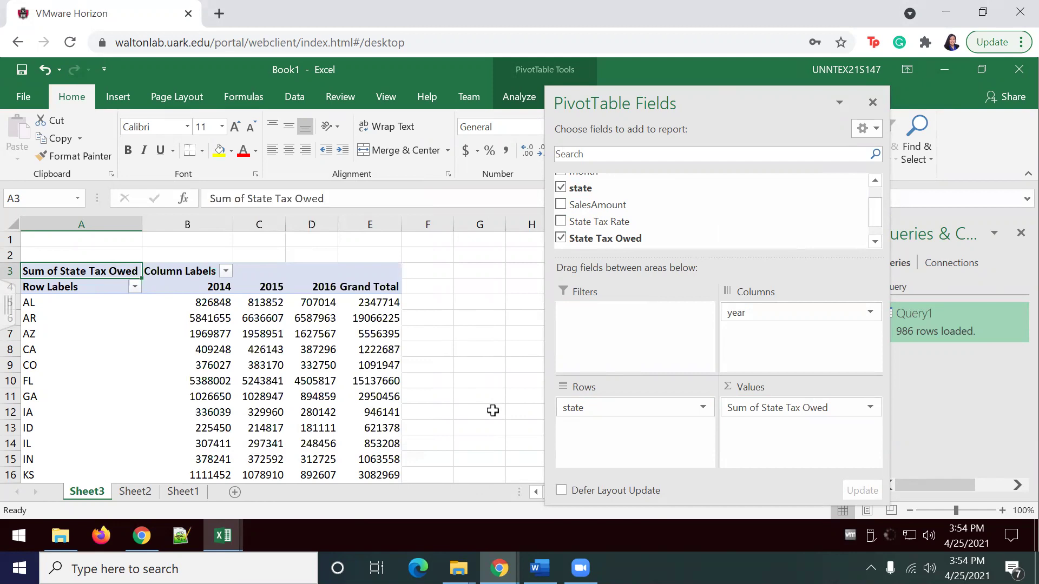
Filter the year columns to exclude 2016, then click cell G6 outside the PivotTable.
mouse_move(204, 345)
click(226, 272)
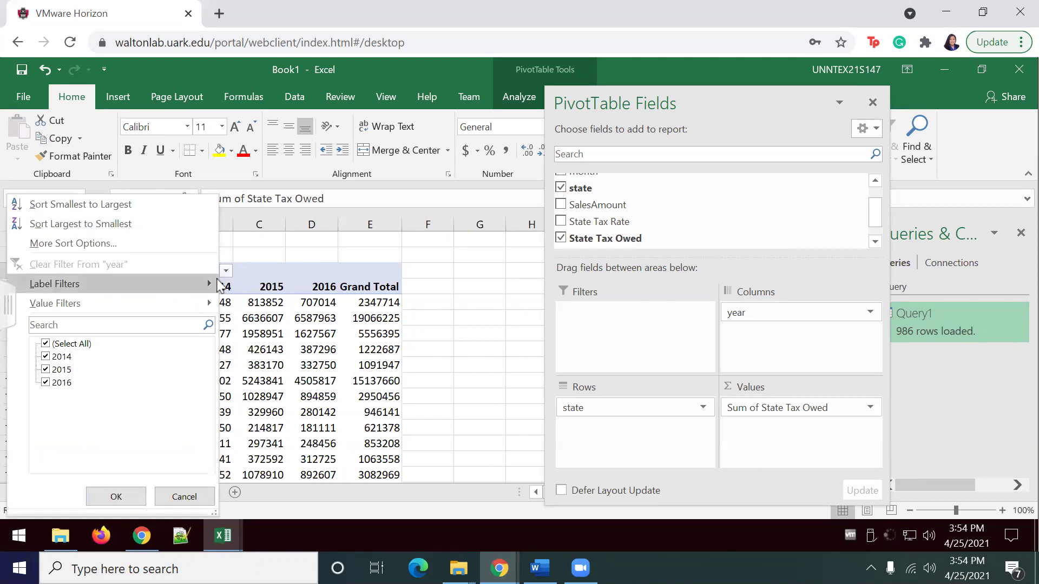
click(49, 384)
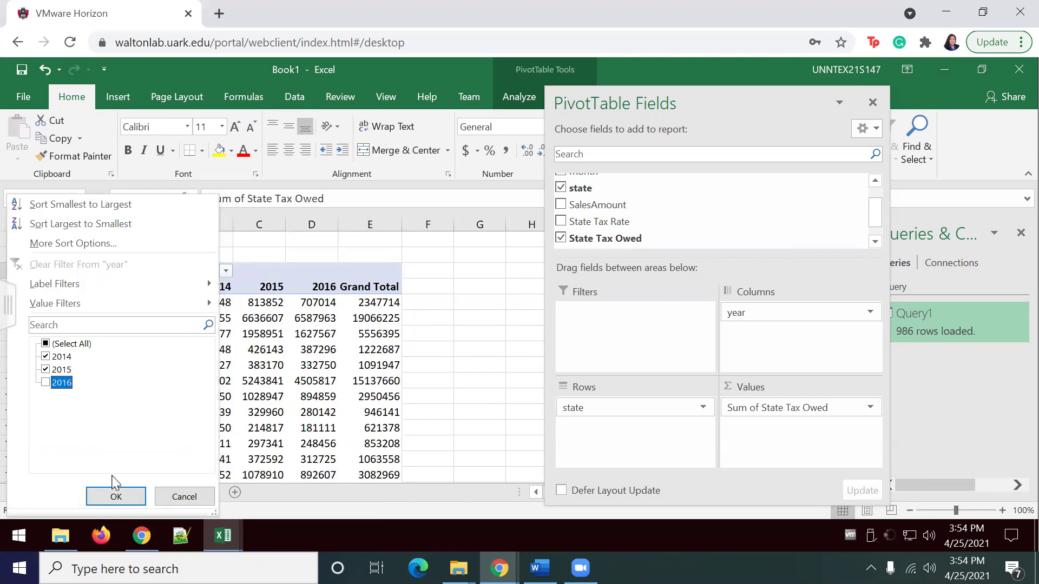
click(116, 497)
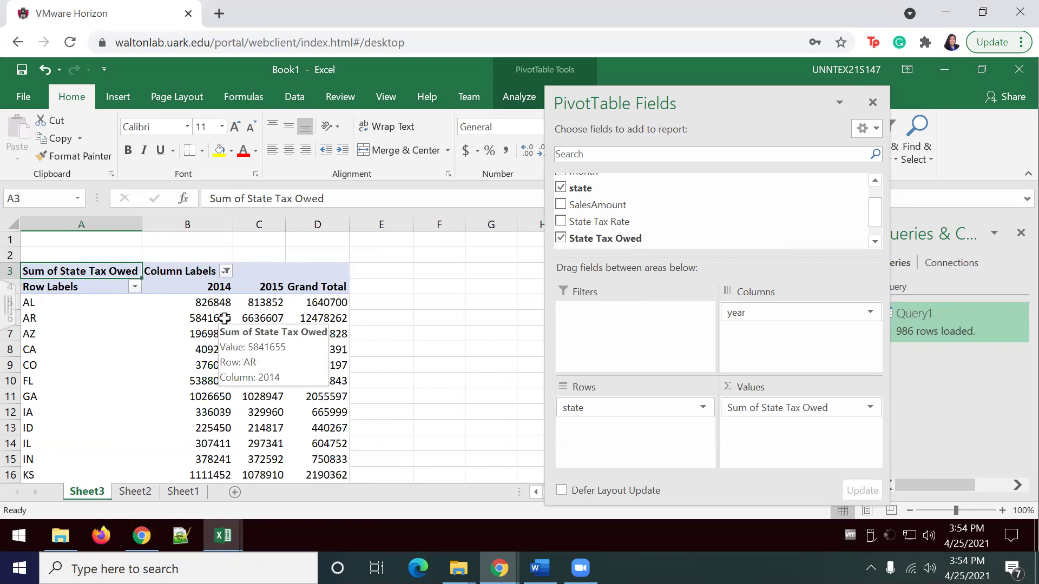
click(479, 322)
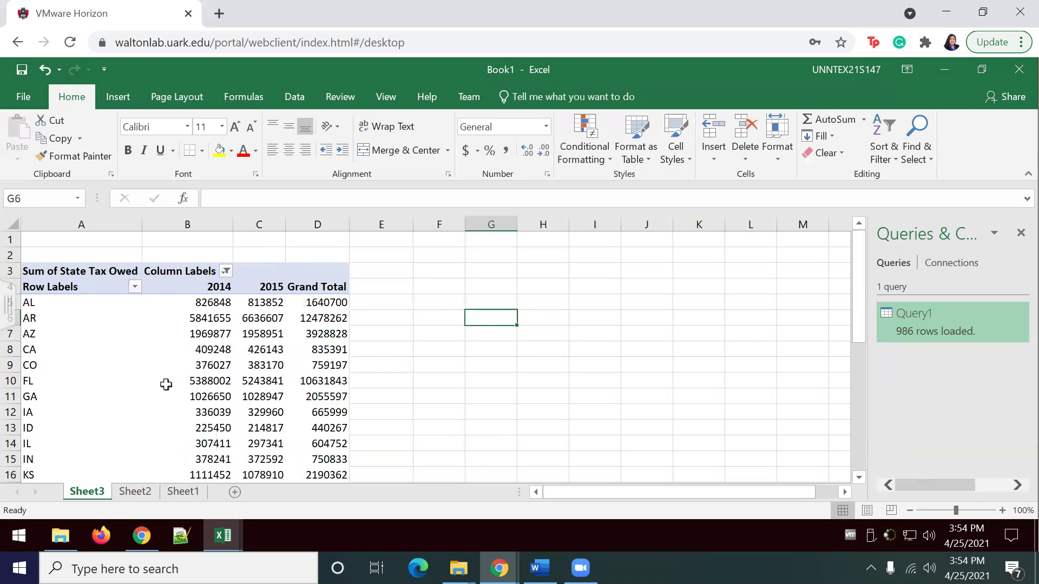
mouse_move(166, 384)
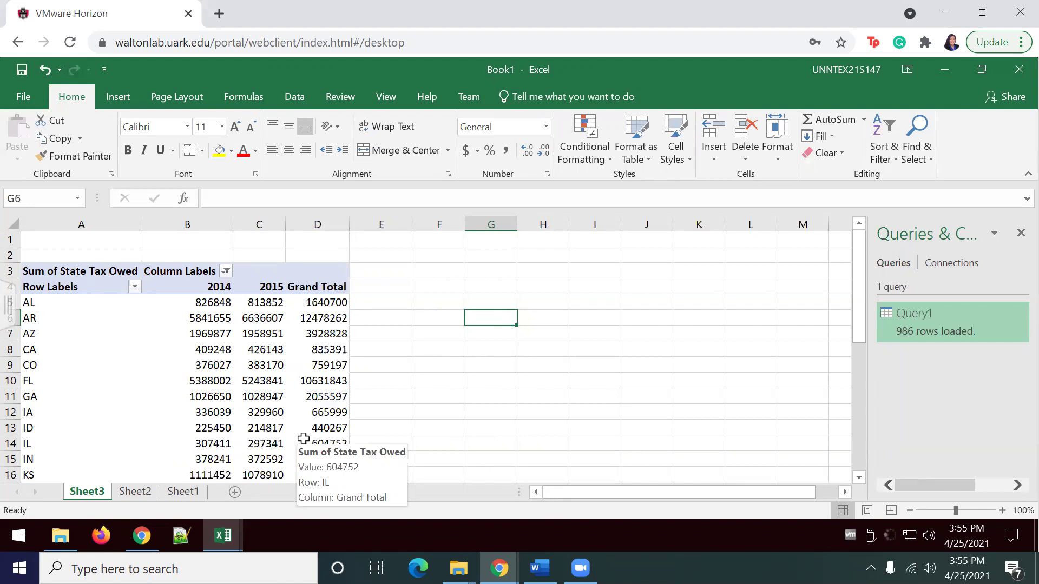
Set the PivotTable's Grand Totals to Off for Rows and Columns from the Design tab.
click(226, 346)
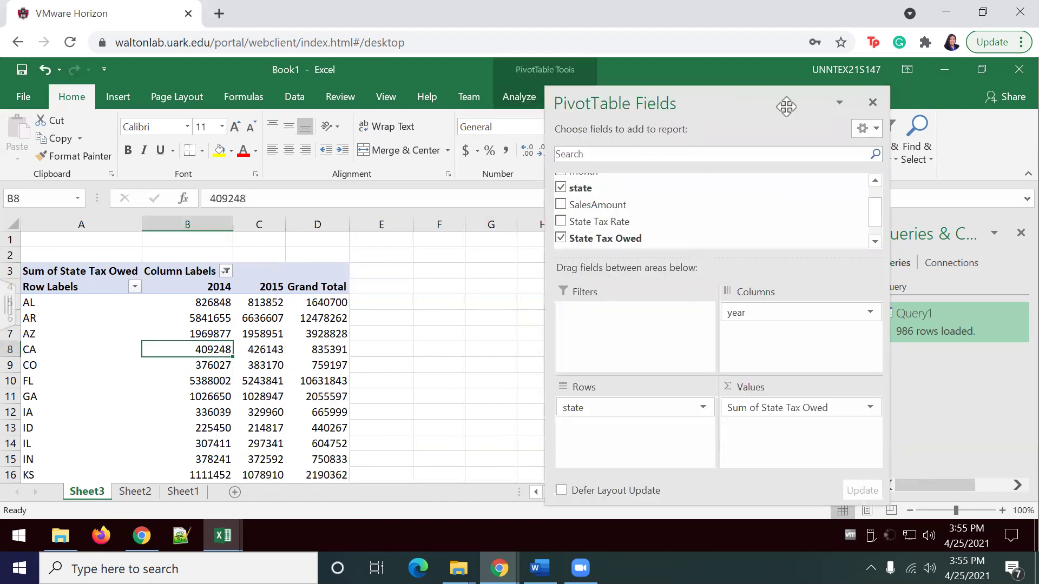
drag(786, 107, 822, 143)
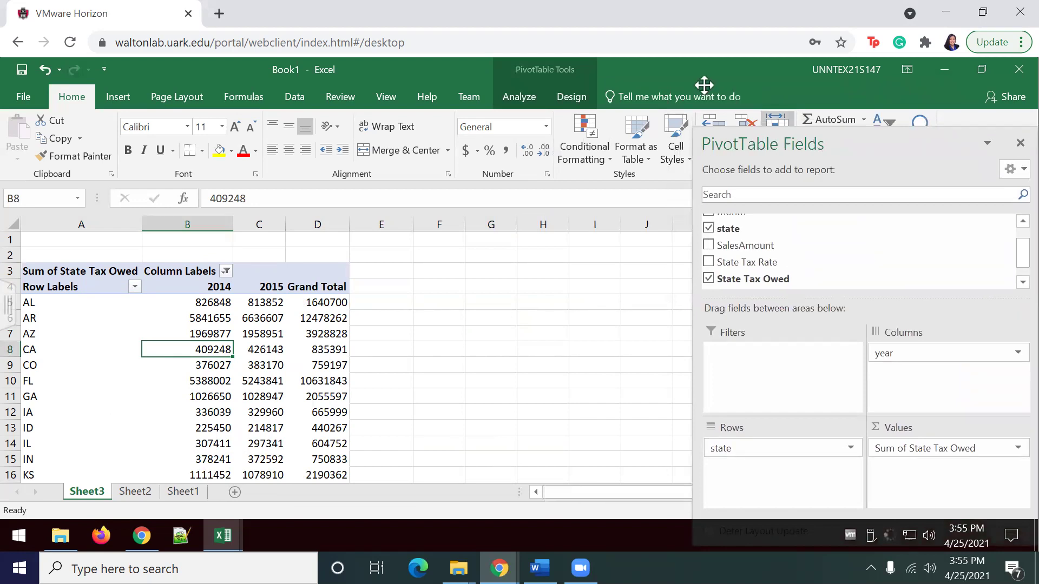
click(574, 98)
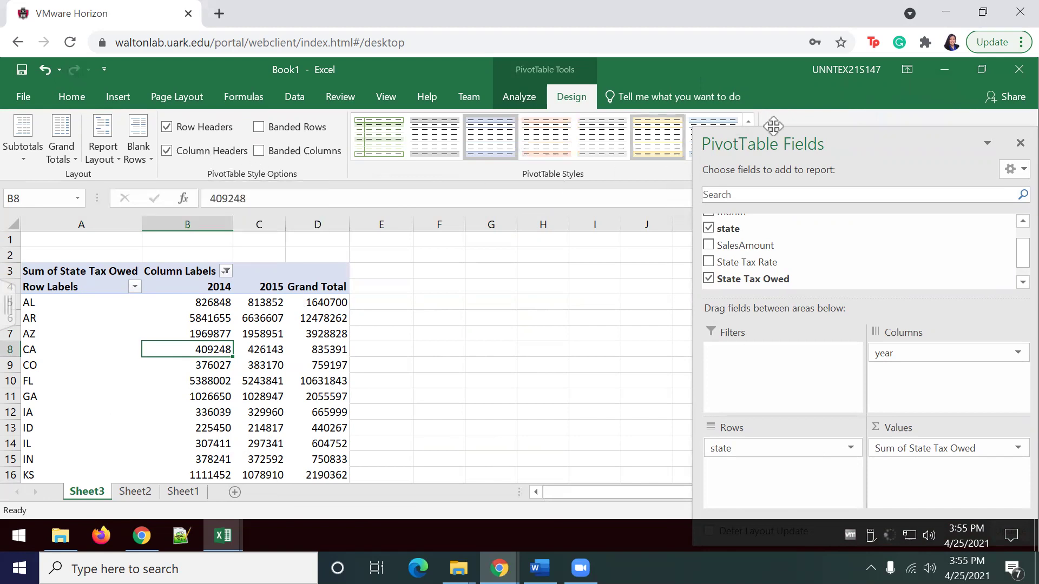
drag(798, 145, 603, 314)
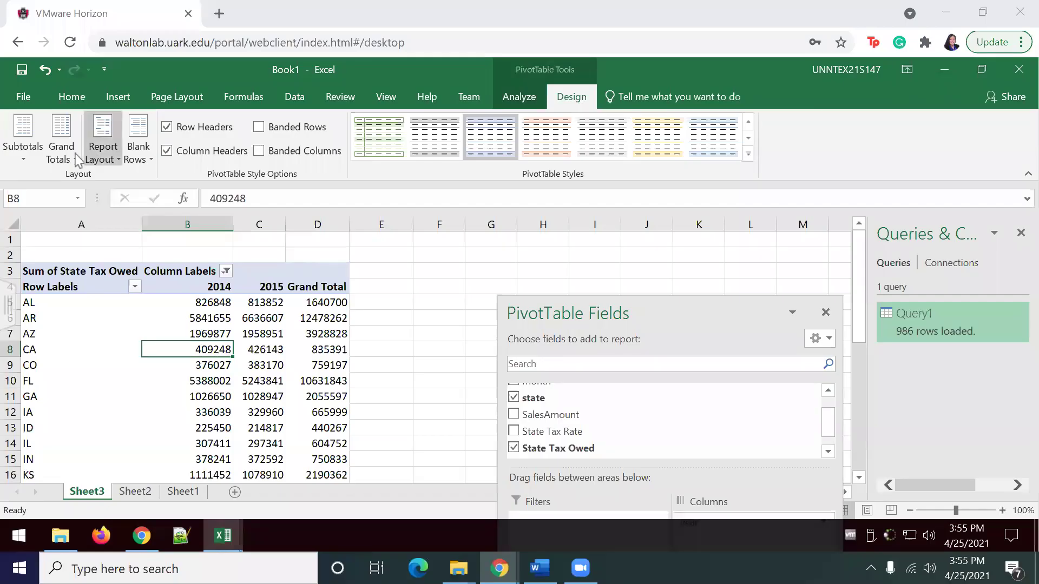
click(61, 150)
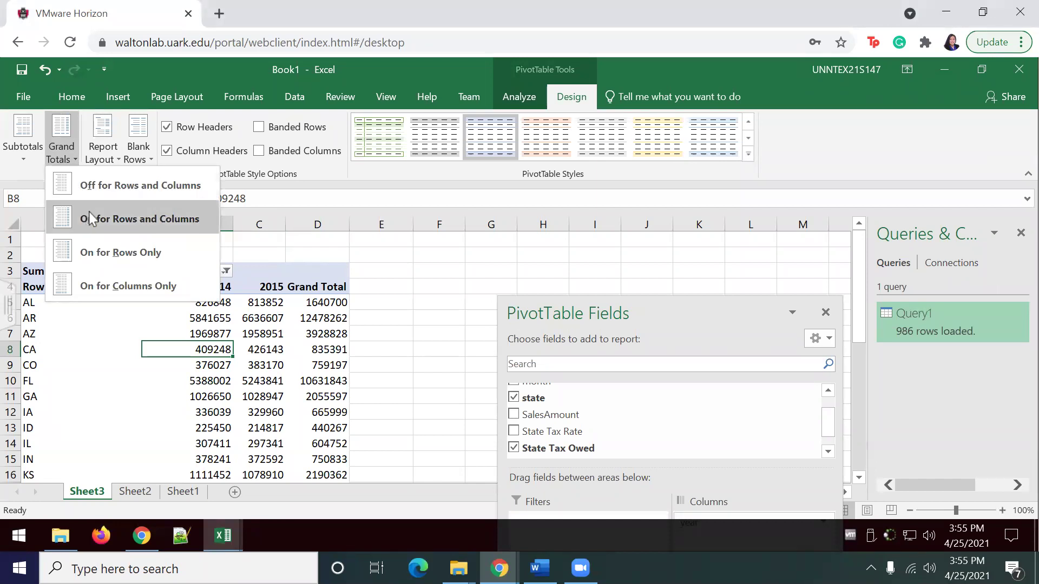
click(95, 188)
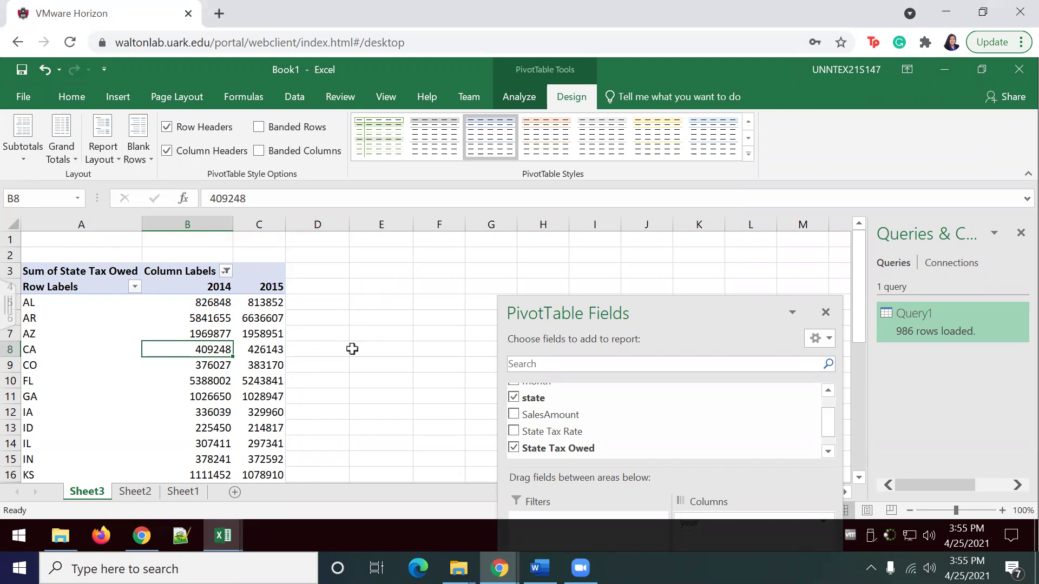
click(304, 303)
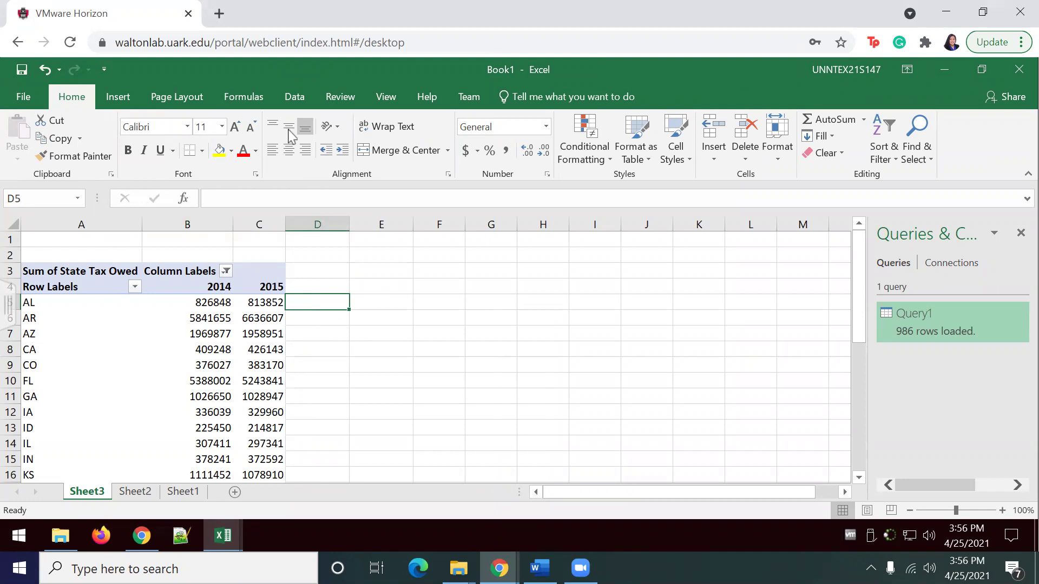
Try a line sparkline at D5 using a range from B5 down and across.
click(115, 98)
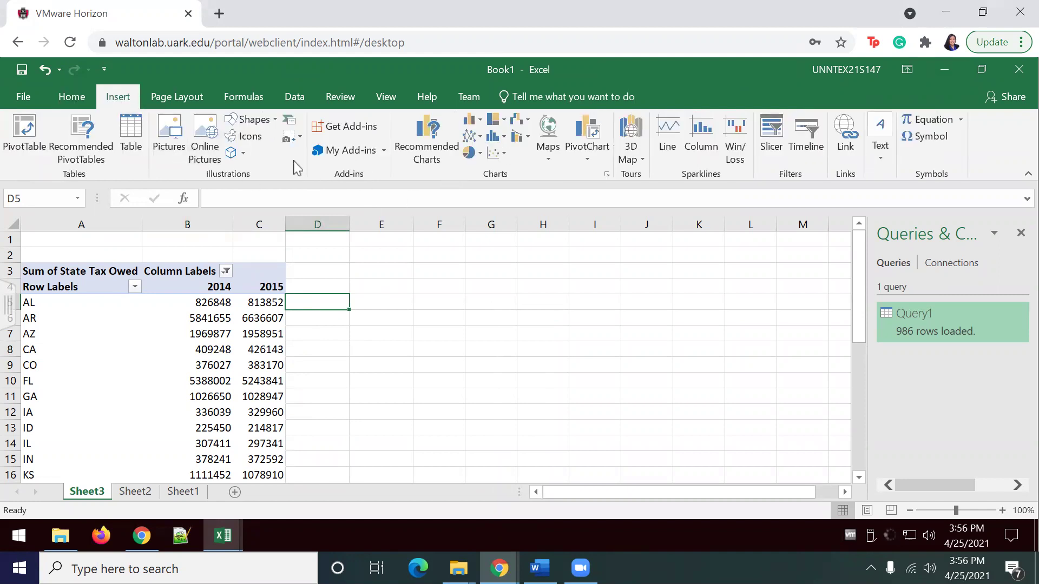
click(671, 151)
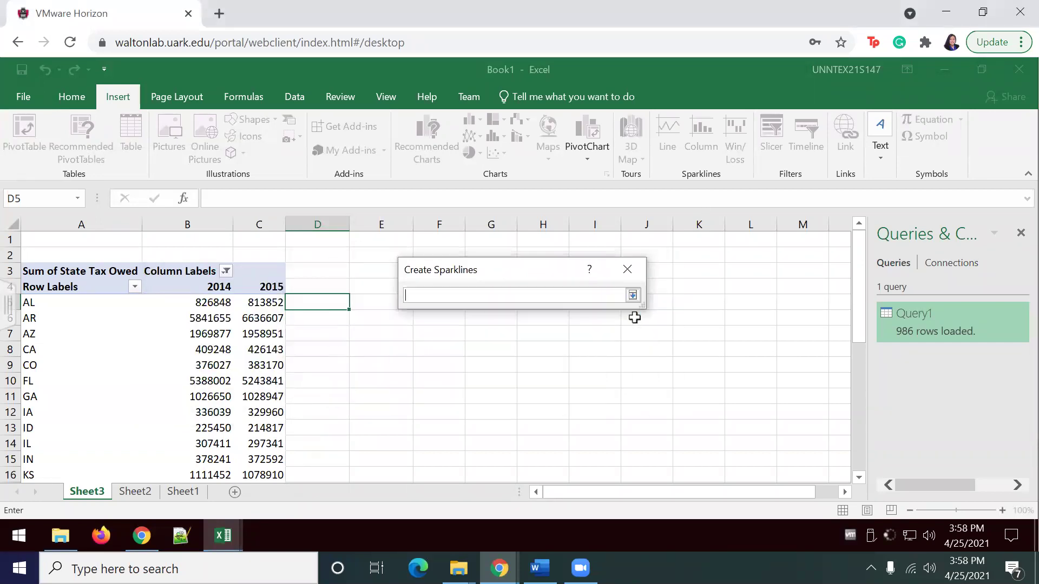
click(216, 306)
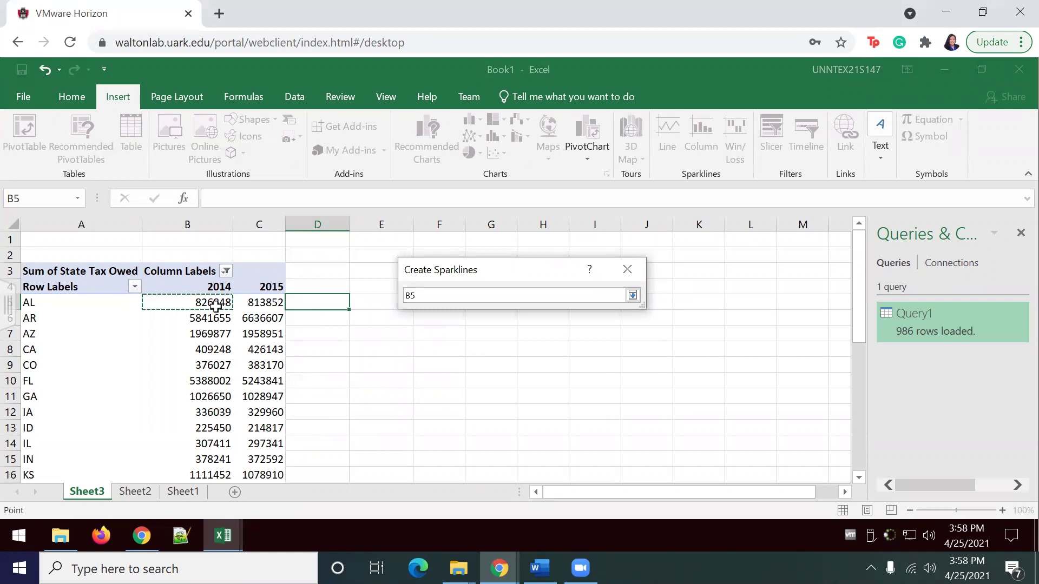
key(ctrl+shift+Down)
key(ctrl+shift+Right)
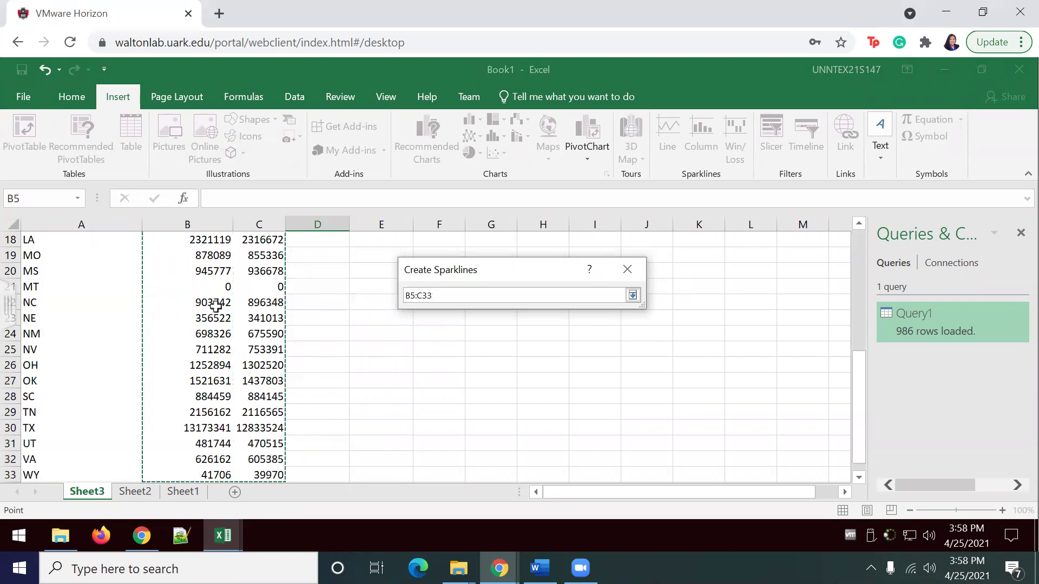
click(632, 295)
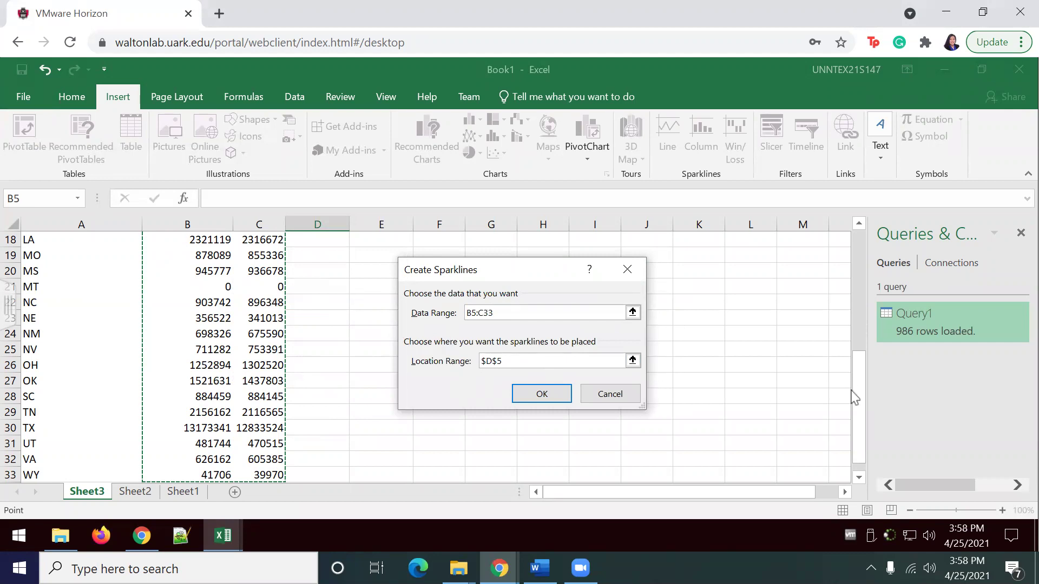
drag(860, 374, 860, 251)
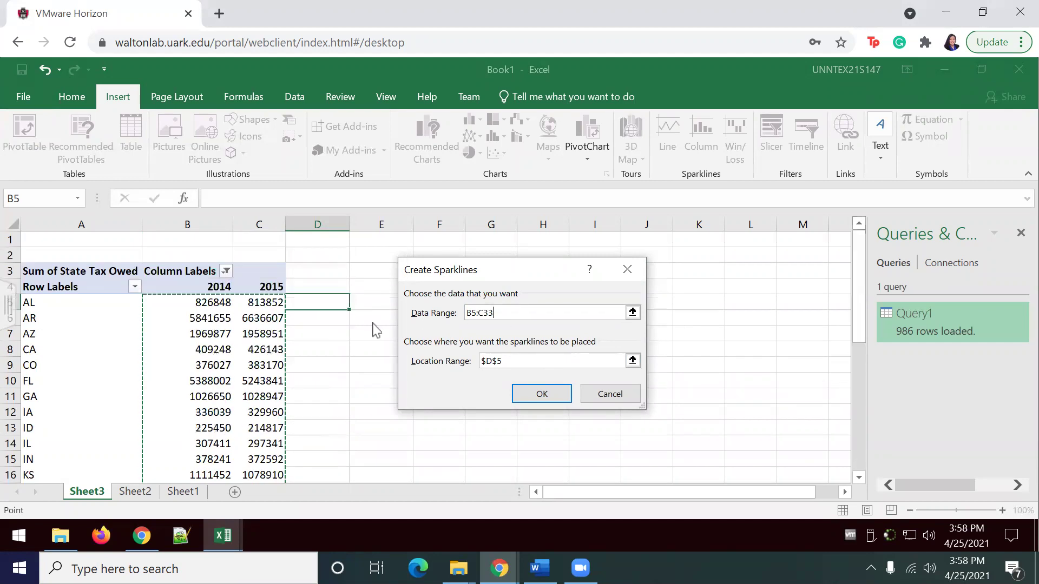
click(538, 362)
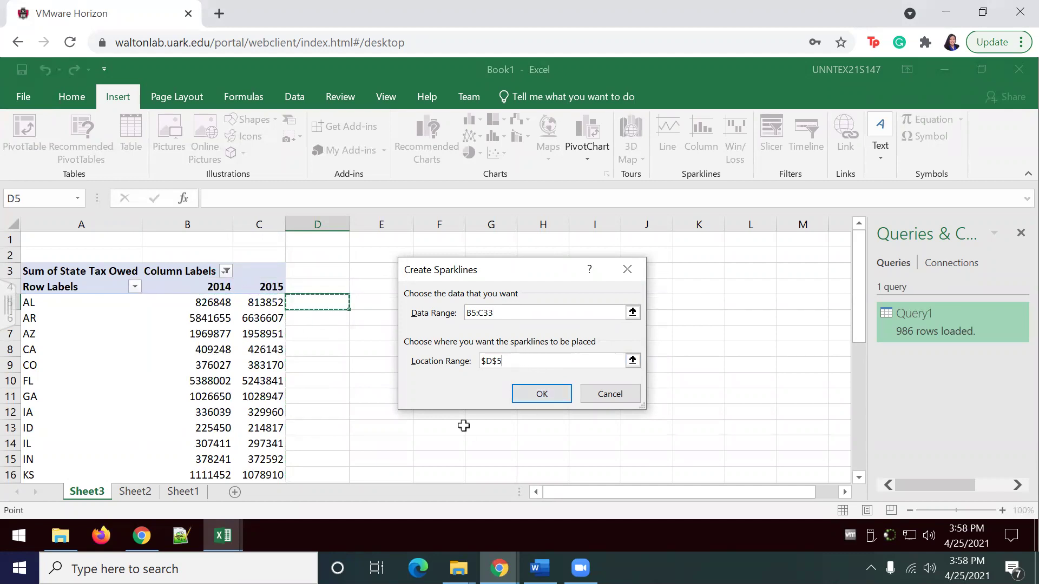
click(560, 397)
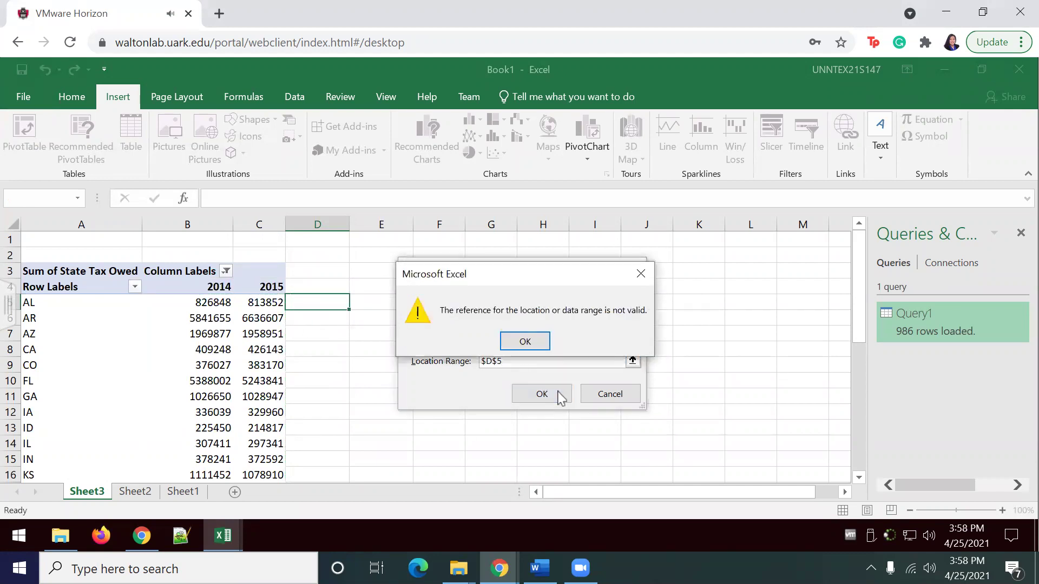
click(525, 343)
Correct the sparkline data range to B5:C5 and create AL's line sparkline in D5.
click(507, 313)
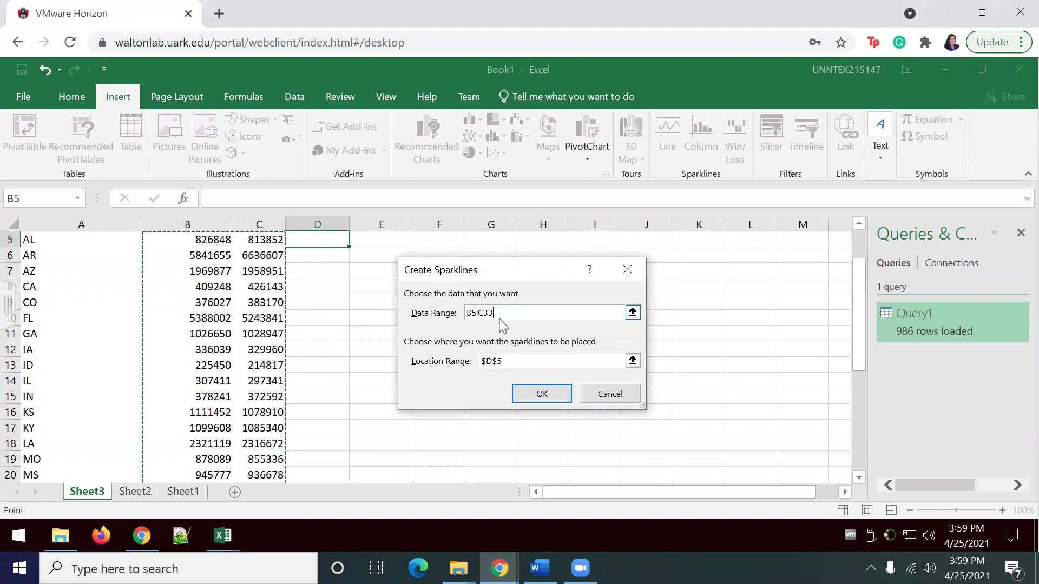
key(BackSpace)
key(BackSpace)
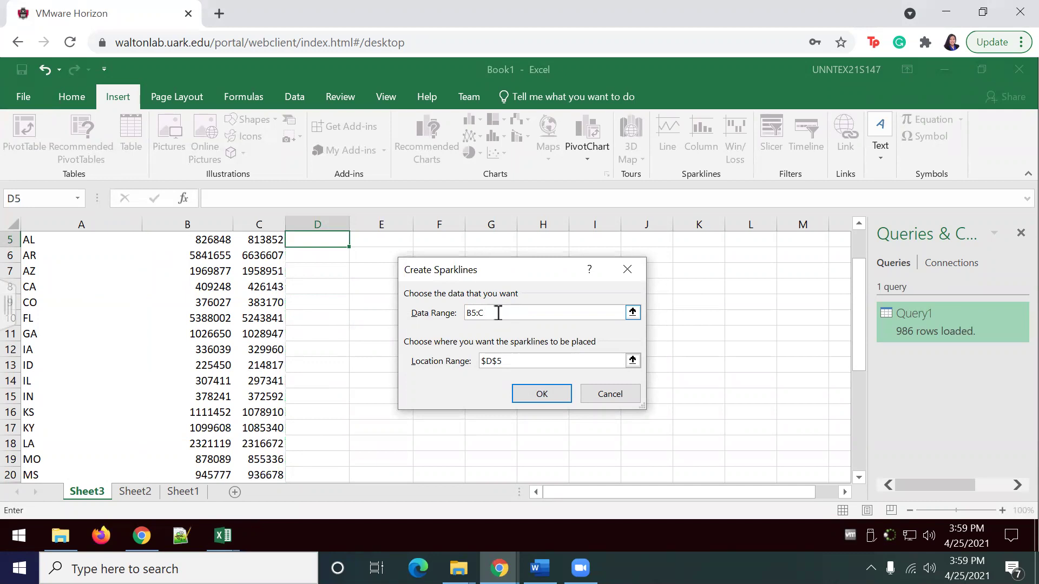
text(5)
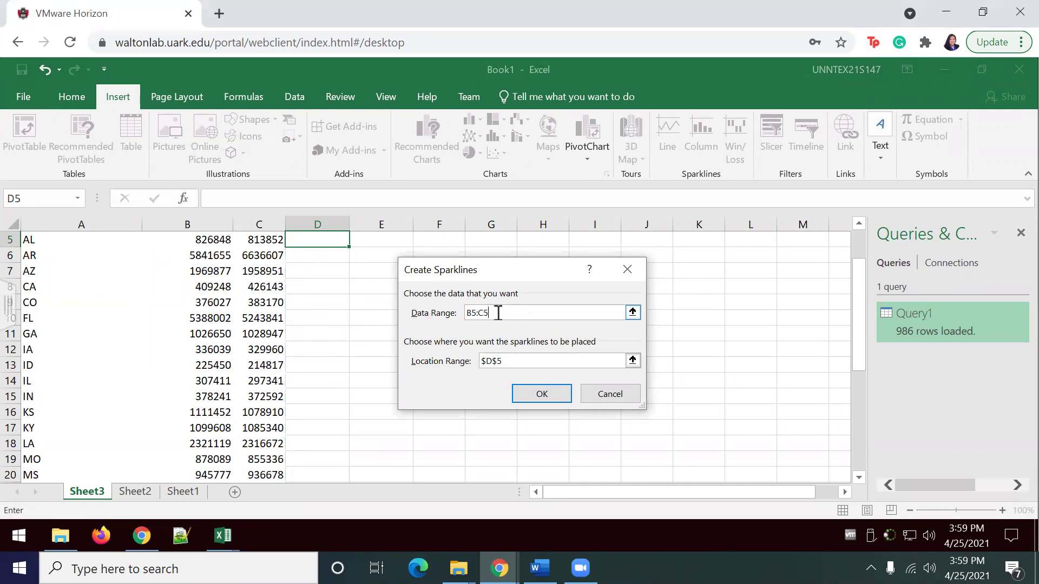
click(542, 394)
scroll(348, 297, up, 2)
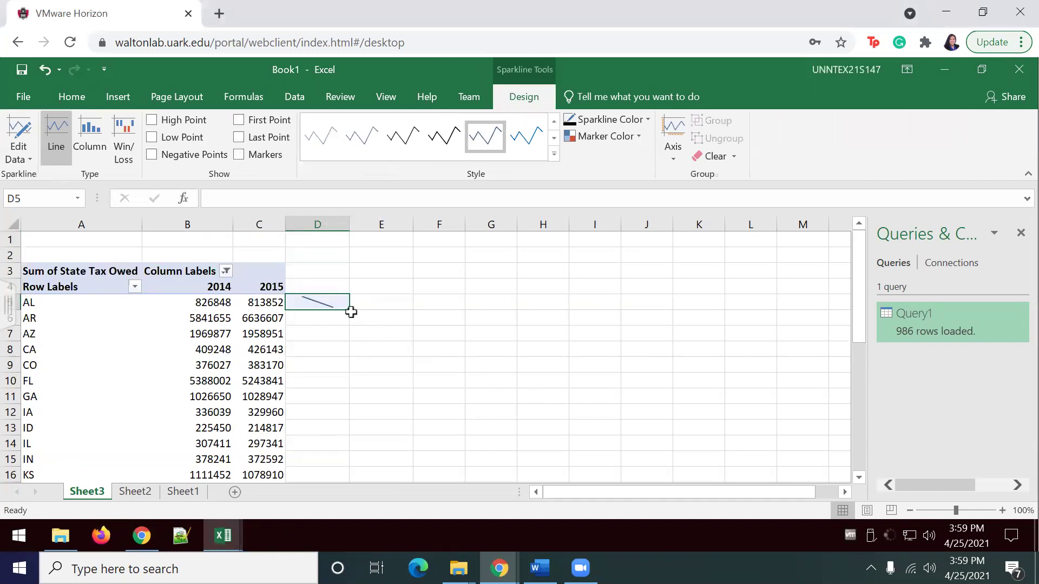
Fill the D5 sparkline down to D33 so every state through WY has one.
click(350, 310)
click(351, 311)
drag(349, 308, 336, 465)
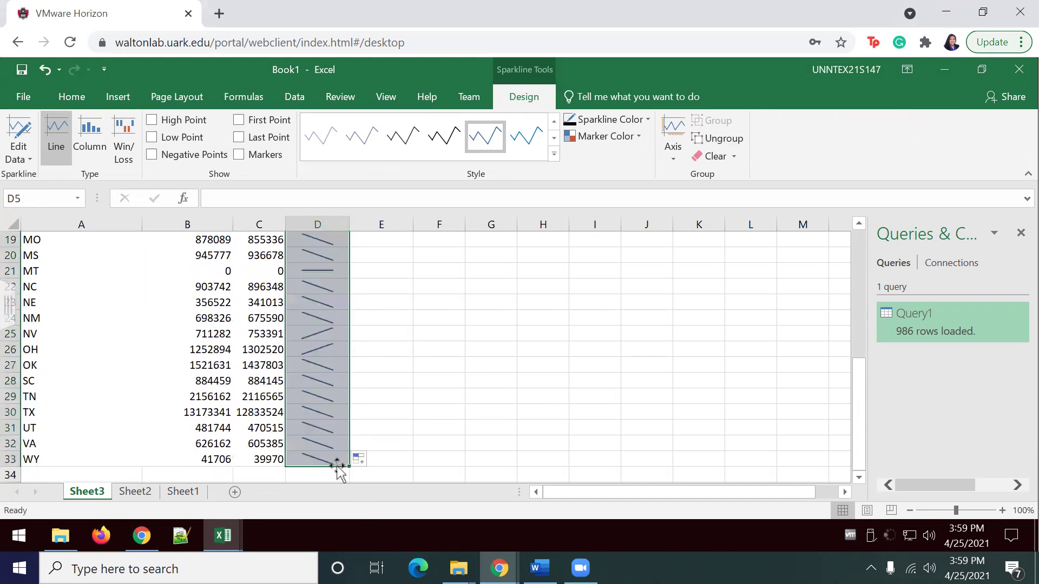
click(391, 381)
scroll(391, 379, up, 6)
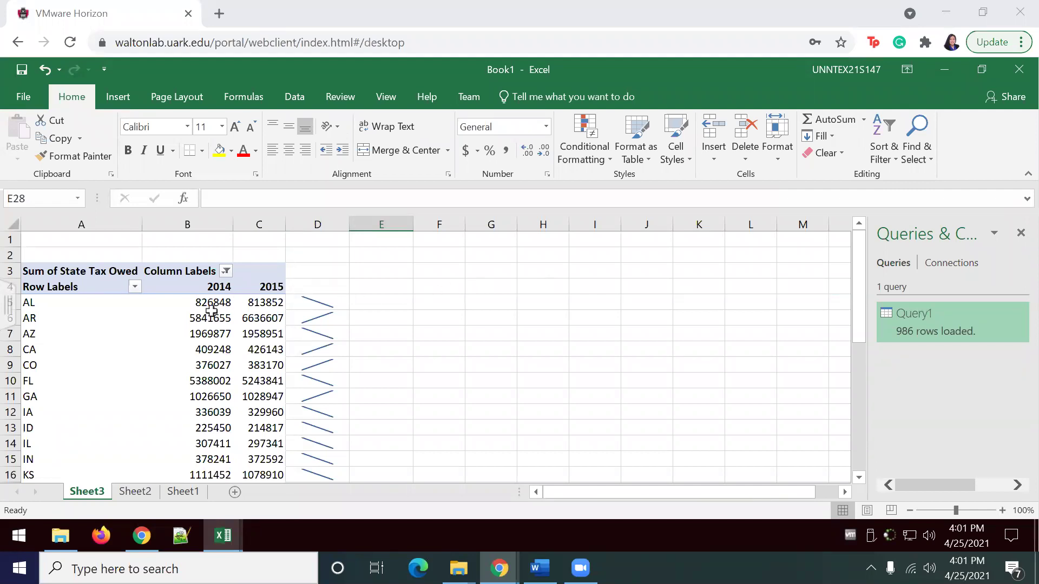
mouse_move(211, 306)
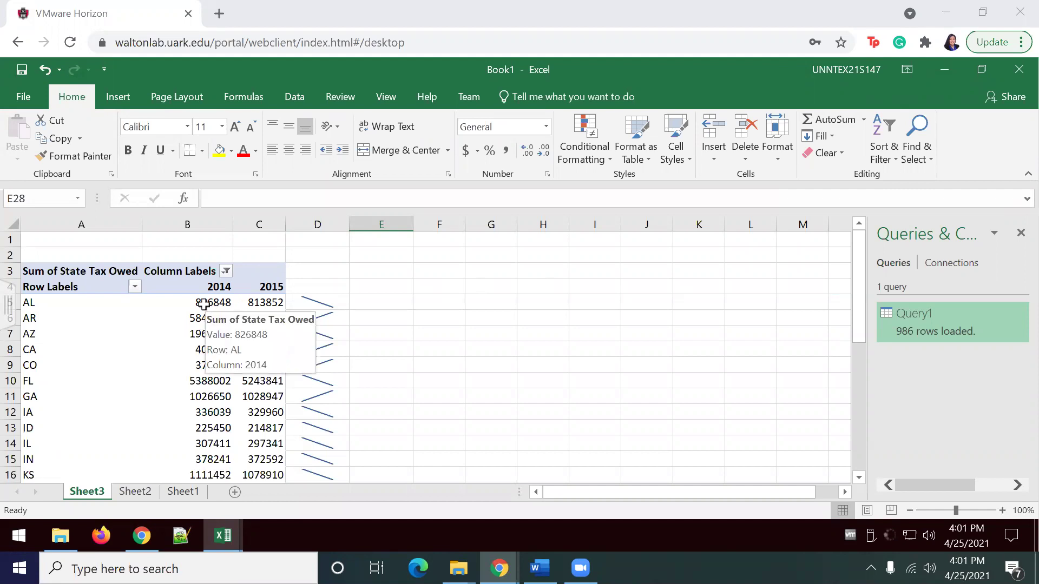
click(211, 307)
click(260, 305)
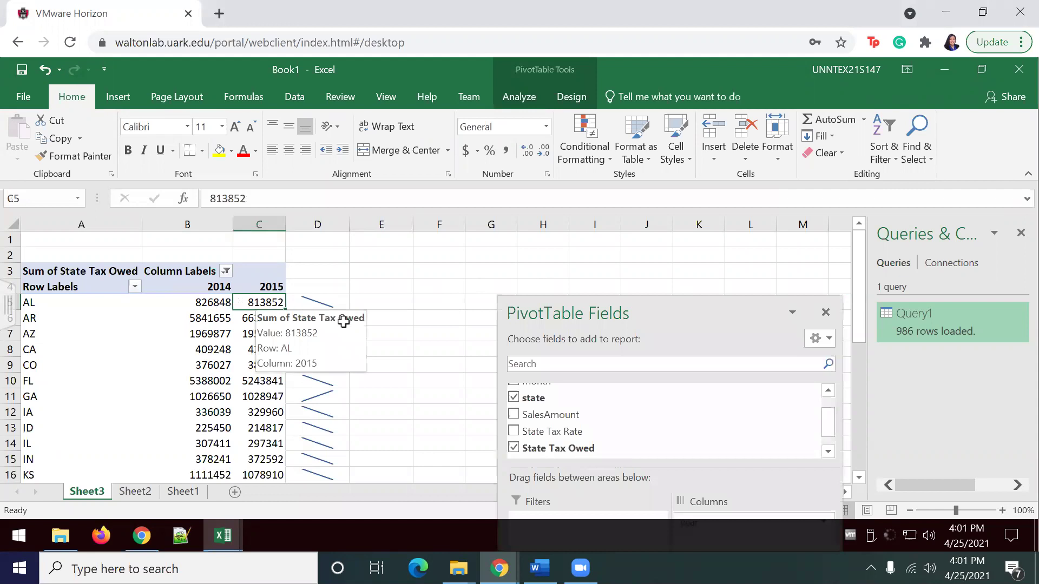
click(384, 329)
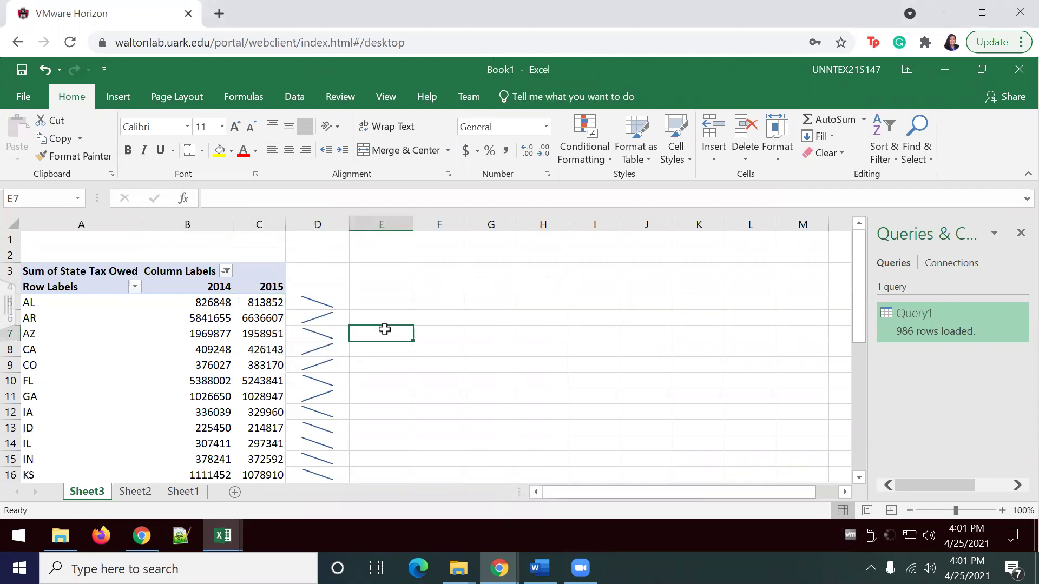